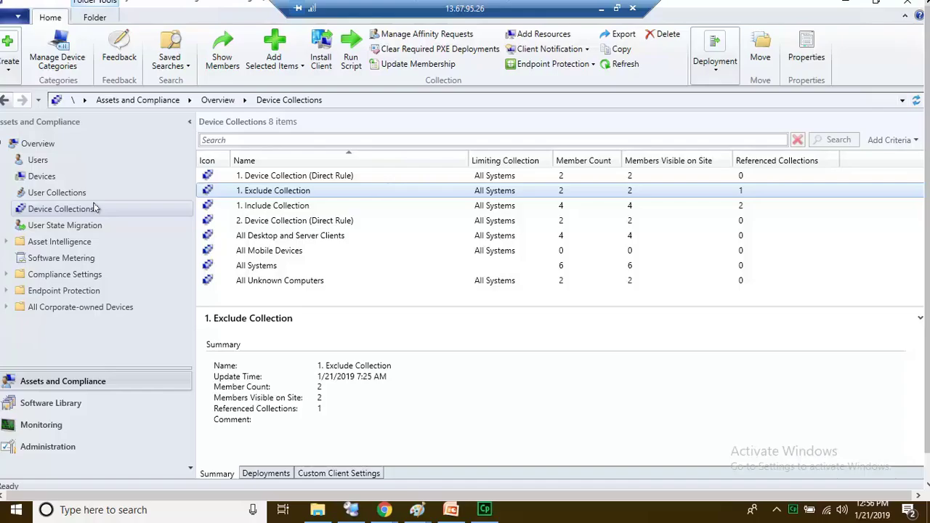
Create device collection '1. Device Collection (Query Rule)', limited to All Systems, and reach membership rules.
{"action": "right_click", "coordinate": [96, 209]}
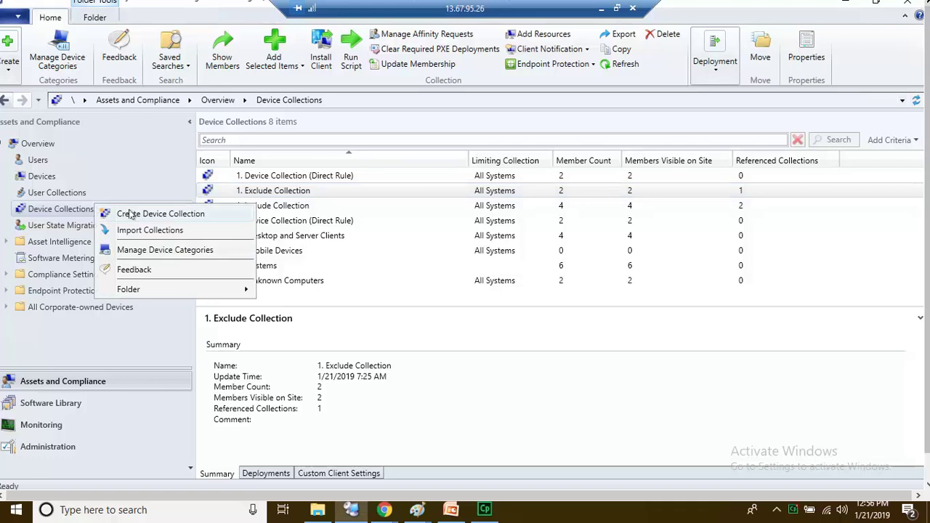
{"action": "left_click", "coordinate": [129, 214]}
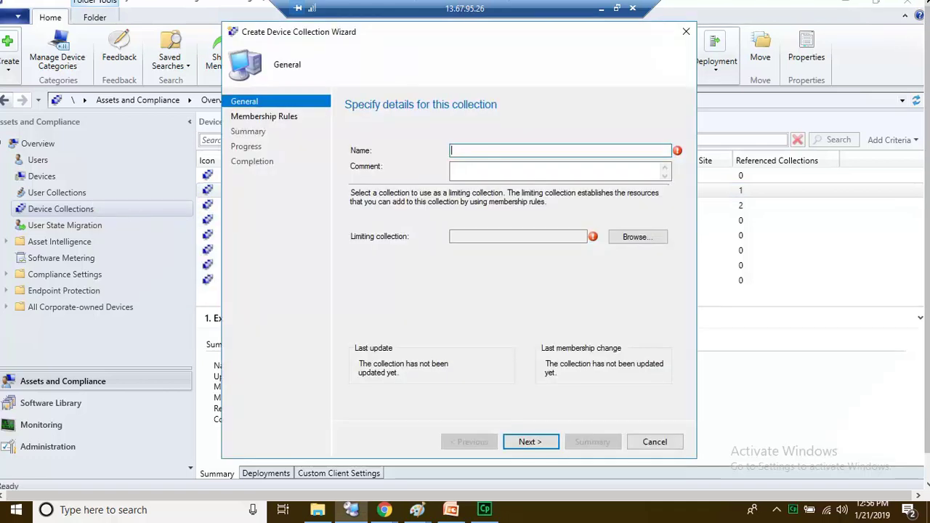
{"action": "type", "text": "1. Device Collection (Query Rule)"}
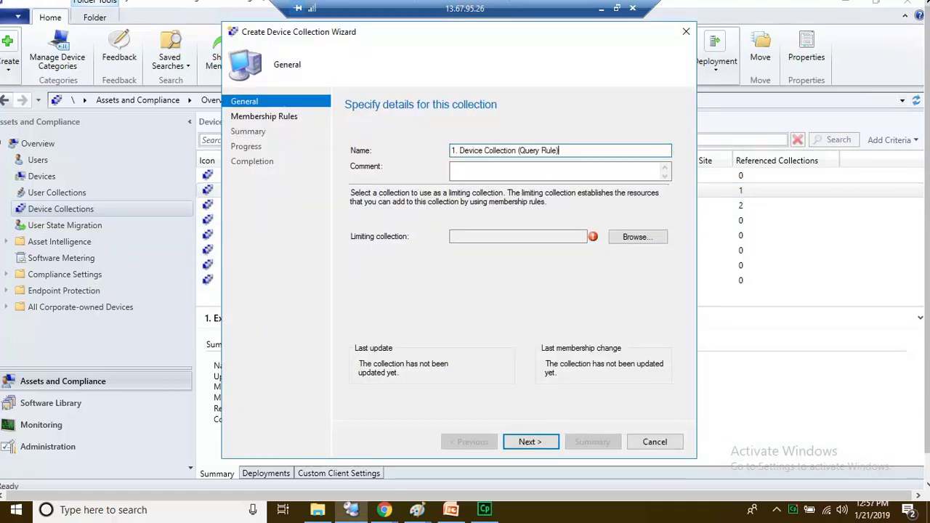
{"action": "left_click", "coordinate": [634, 237]}
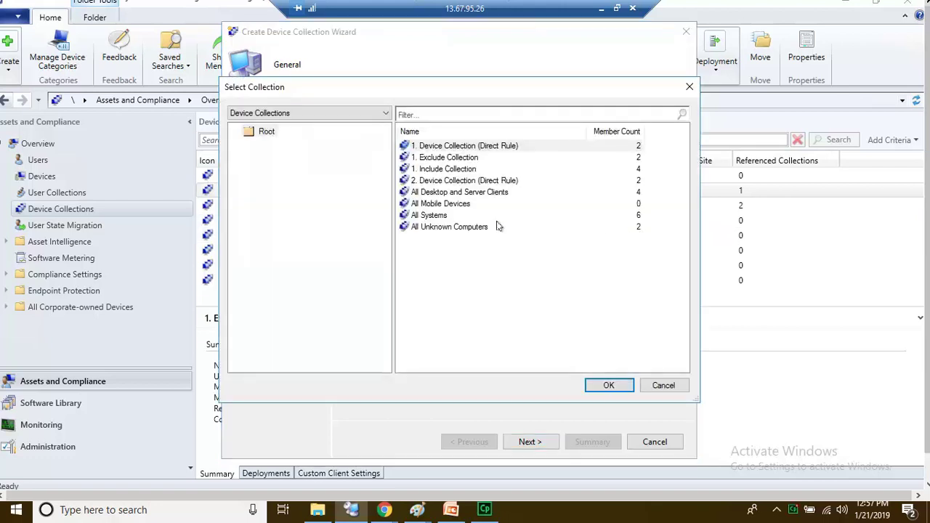
{"action": "left_click", "coordinate": [427, 216]}
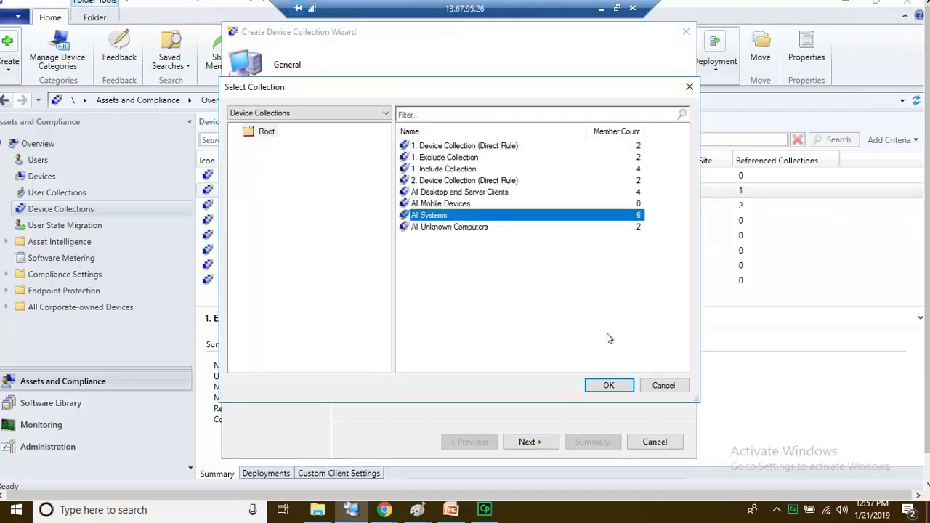
{"action": "left_click", "coordinate": [608, 387]}
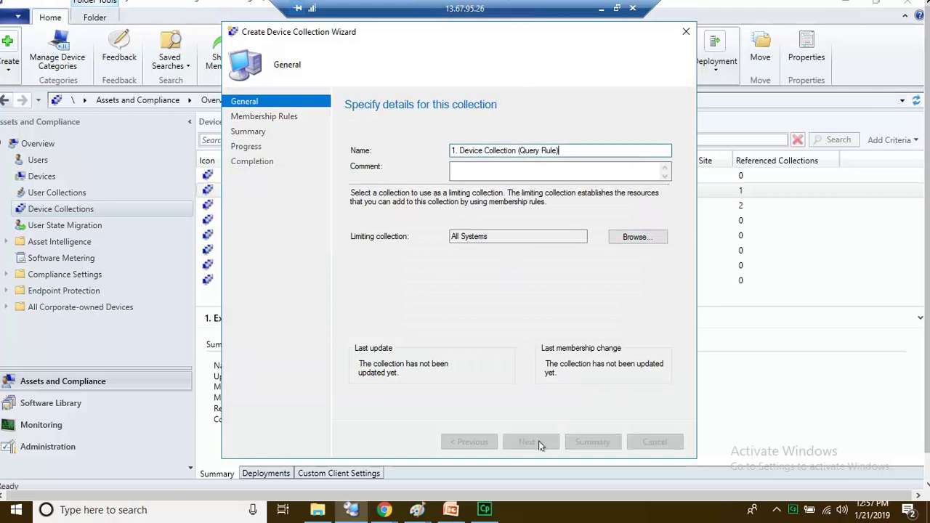
{"action": "left_click", "coordinate": [536, 442]}
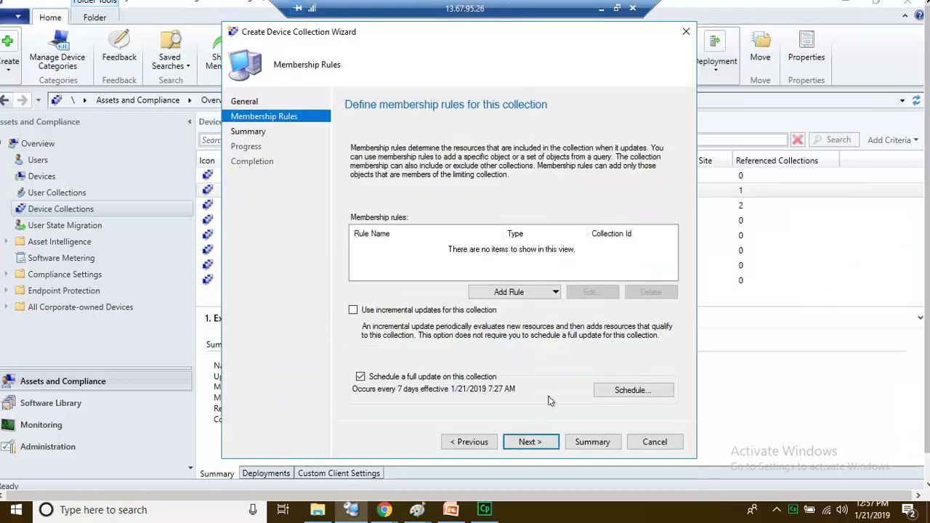
Enable incremental updates and add a query membership rule named 'Query'.
{"action": "left_click", "coordinate": [354, 310]}
{"action": "left_click", "coordinate": [498, 292]}
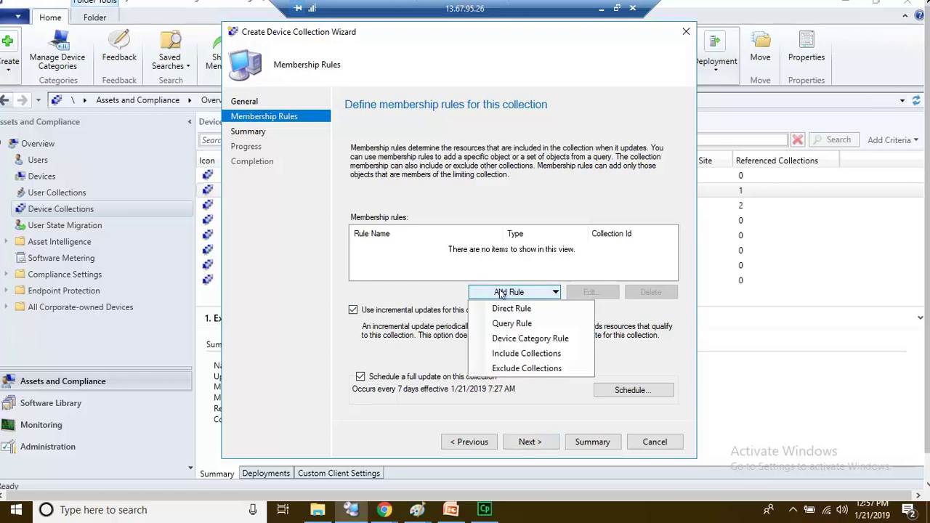
{"action": "left_click", "coordinate": [512, 324]}
{"action": "type", "text": "Query"}
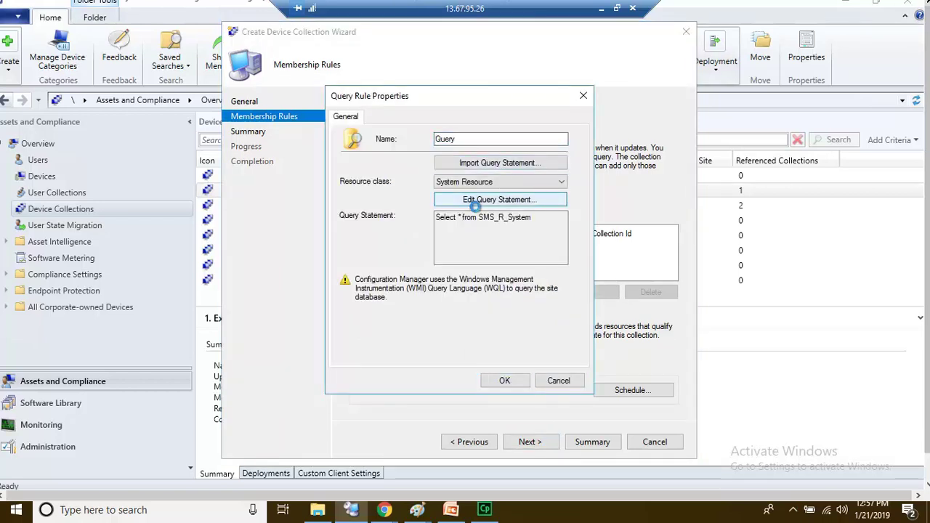
{"action": "double_click", "coordinate": [475, 139]}
{"action": "type", "text": "Q"}
Edit the rule's query statement and add a new blank criterion on the Criteria tab.
{"action": "left_click", "coordinate": [499, 199]}
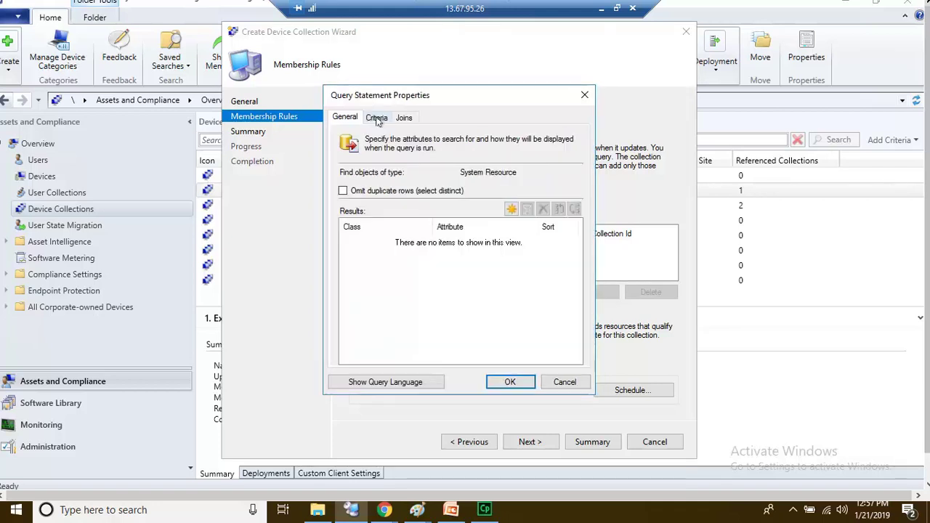
{"action": "left_click", "coordinate": [377, 119]}
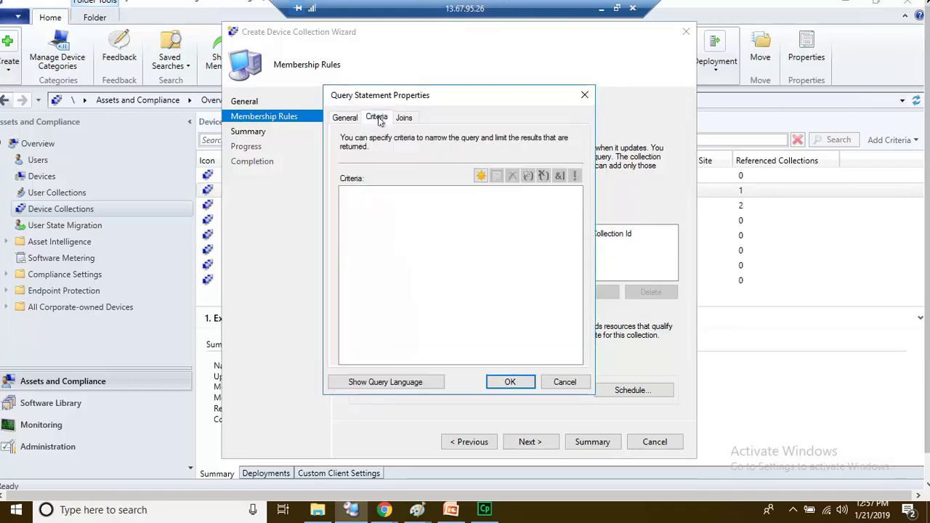
{"action": "left_click", "coordinate": [480, 177]}
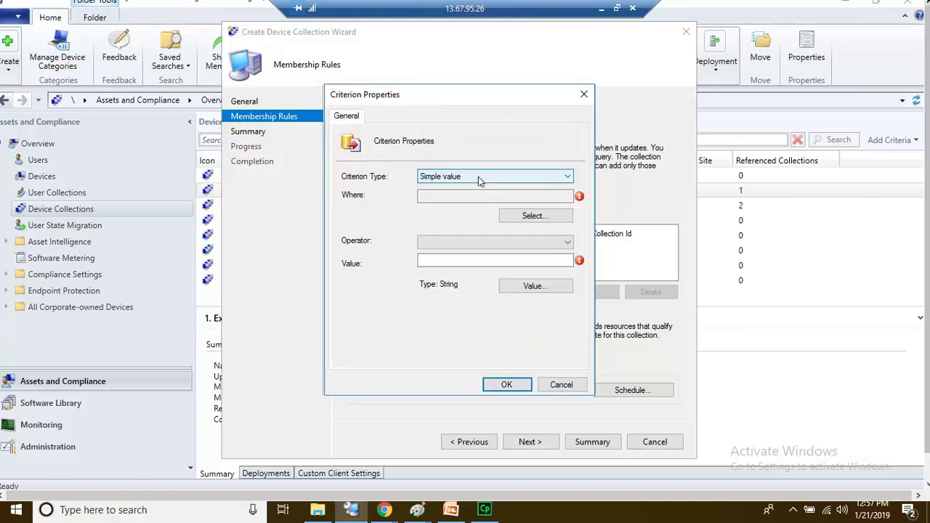
Choose System Resource – Operating System Name and Version as the criterion attribute.
{"action": "left_click", "coordinate": [535, 217]}
{"action": "left_click", "coordinate": [529, 209]}
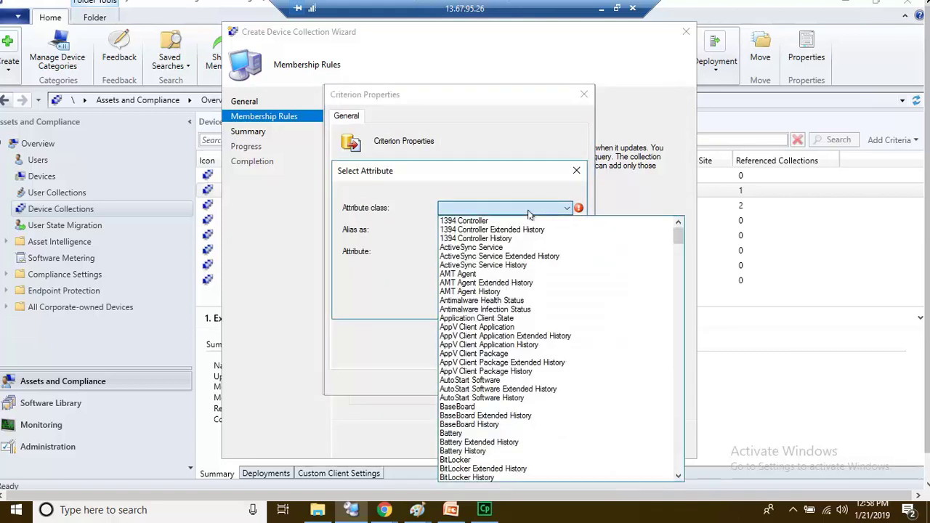
{"action": "type", "text": "system"}
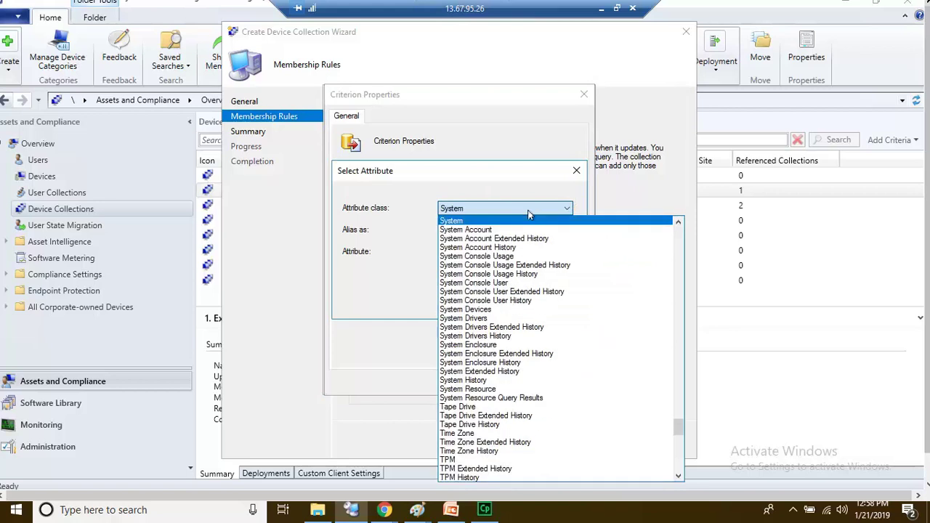
{"action": "left_click", "coordinate": [492, 388]}
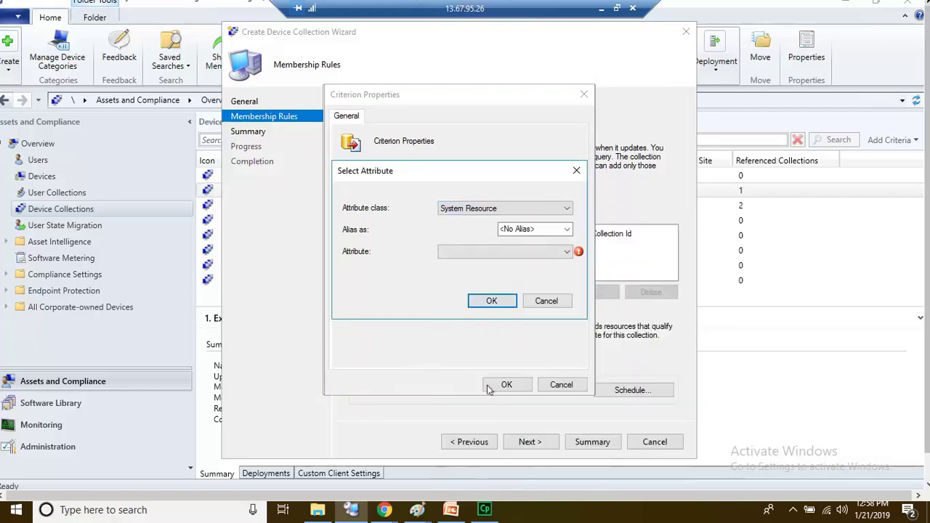
{"action": "left_click", "coordinate": [509, 253]}
{"action": "type", "text": "olete"}
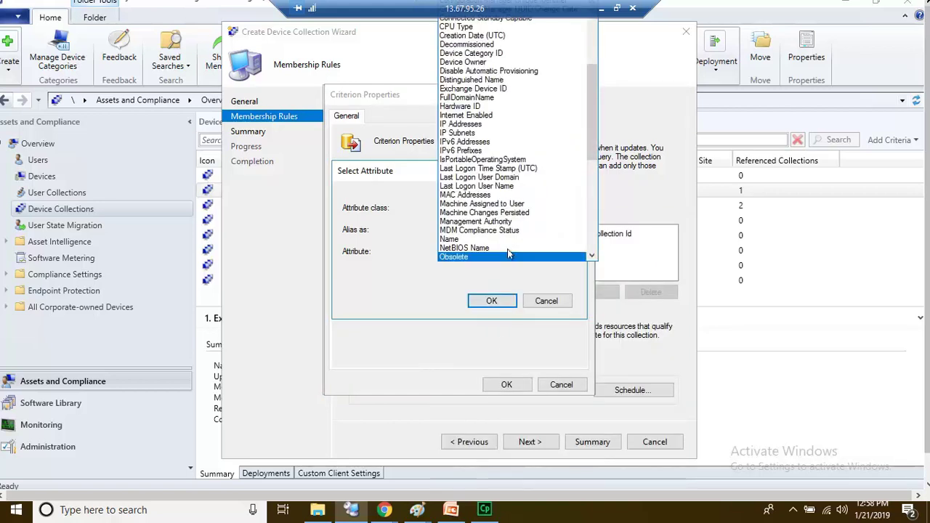
{"action": "type", "text": "p"}
{"action": "key", "text": "Return"}
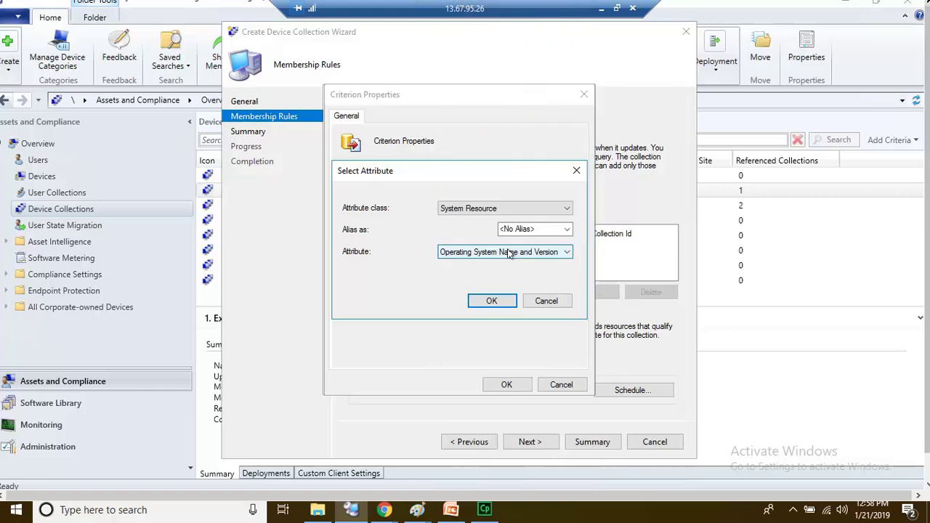
{"action": "left_click", "coordinate": [492, 300]}
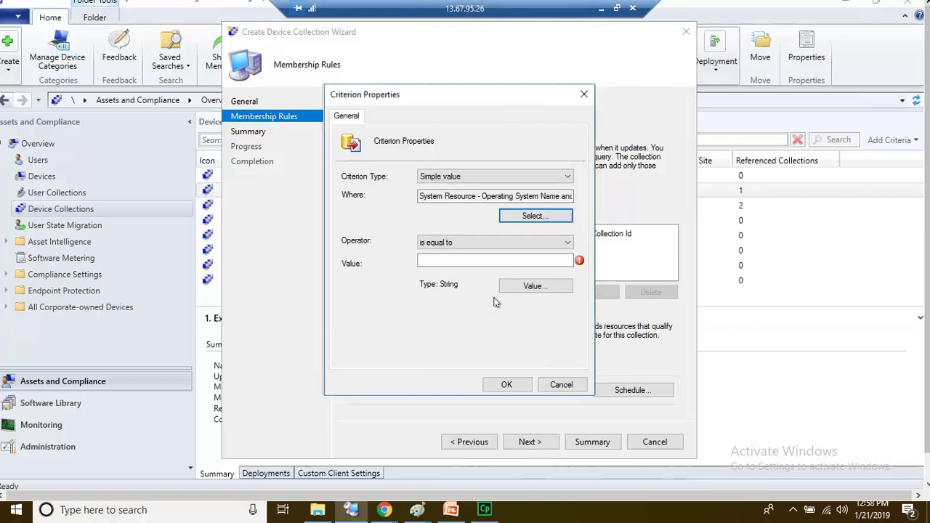
Set the criterion value to 'Microsoft Windows NT Workstation 10.0' and save the criterion.
{"action": "left_click", "coordinate": [535, 287]}
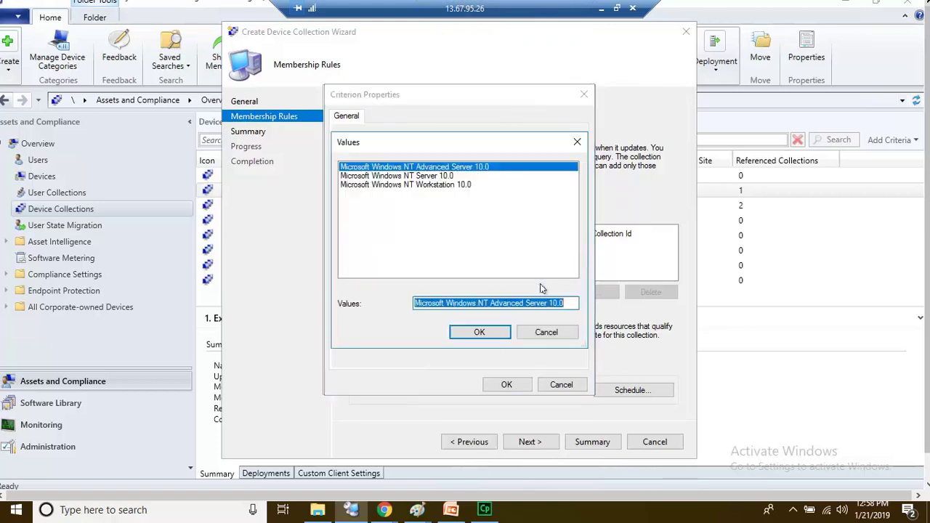
{"action": "left_click", "coordinate": [434, 185]}
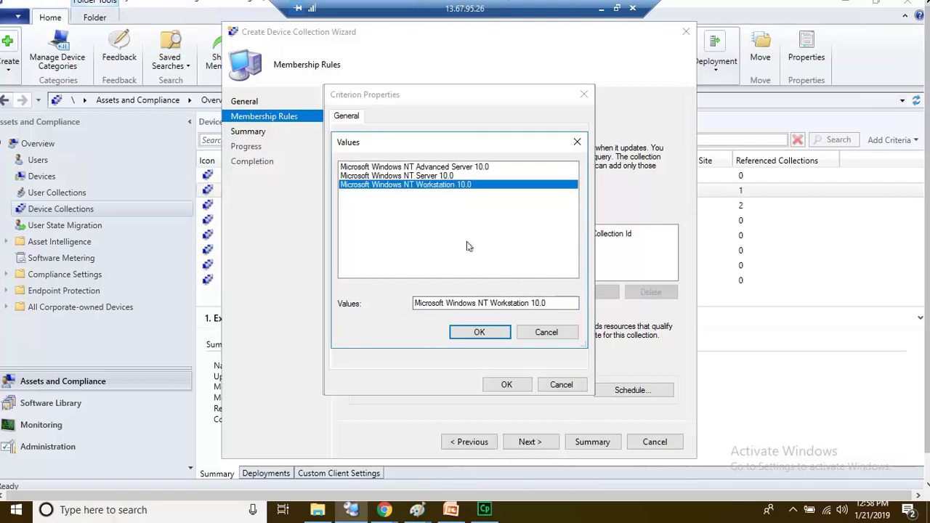
{"action": "left_click", "coordinate": [478, 332]}
{"action": "left_click", "coordinate": [507, 384]}
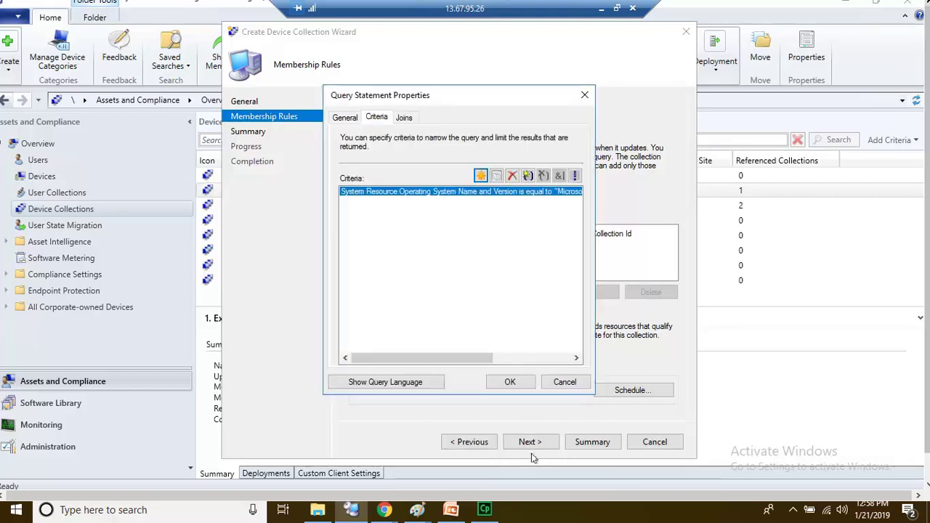
Save the query statement and rule, then complete and close the collection wizard.
{"action": "left_click", "coordinate": [510, 381]}
{"action": "left_click", "coordinate": [513, 383]}
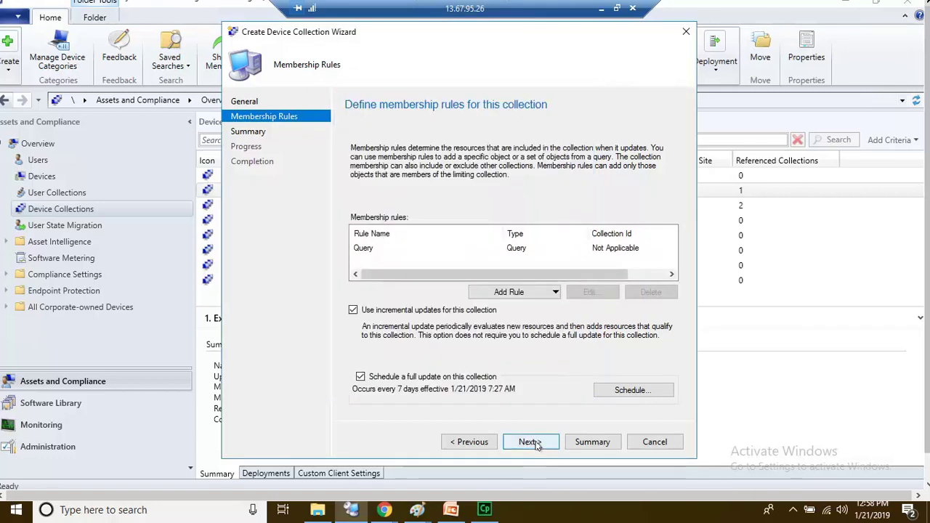
{"action": "left_click", "coordinate": [536, 443]}
{"action": "left_click", "coordinate": [536, 443]}
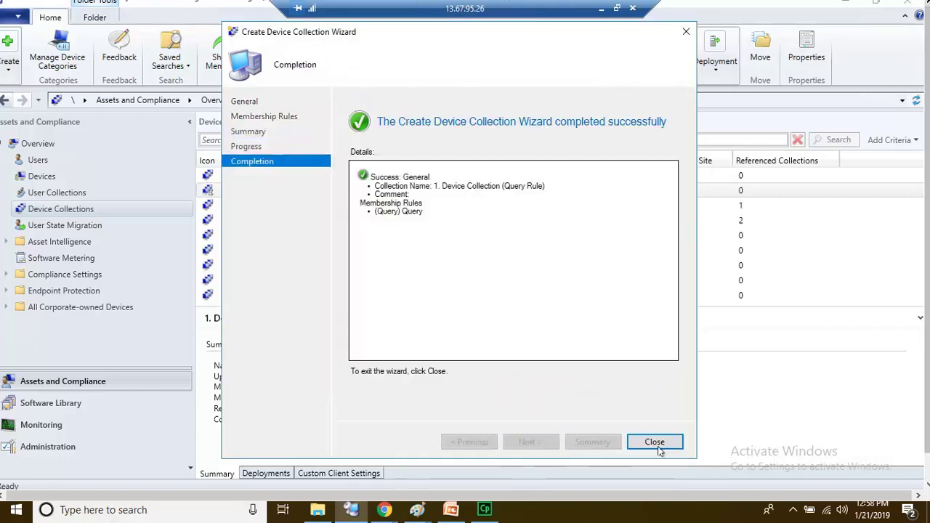
{"action": "left_click", "coordinate": [653, 443]}
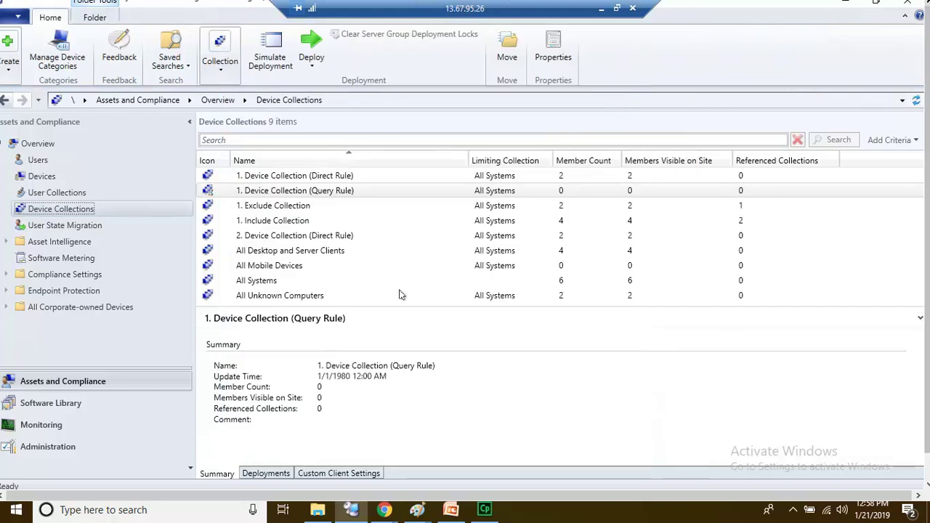
Refresh '1. Device Collection (Query Rule)' so it shows one member.
{"action": "left_click", "coordinate": [344, 191]}
{"action": "right_click", "coordinate": [346, 190]}
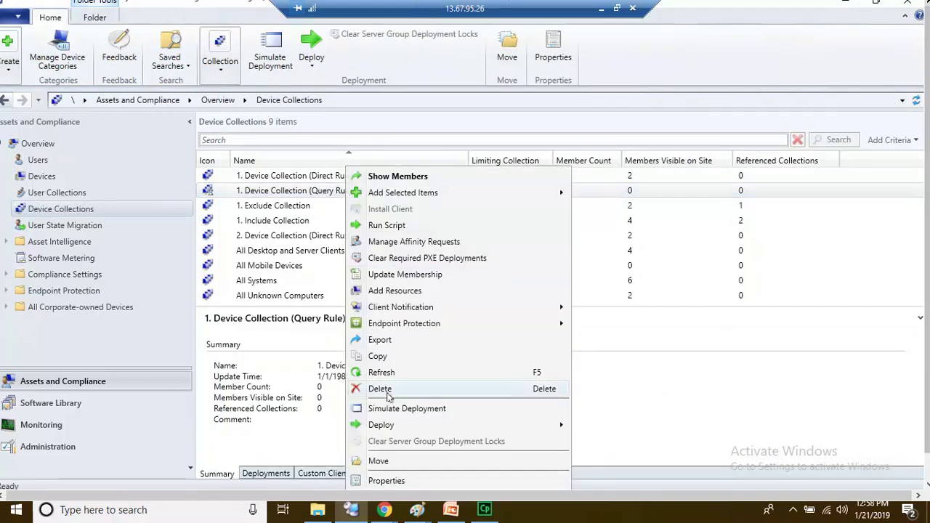
{"action": "left_click", "coordinate": [381, 374]}
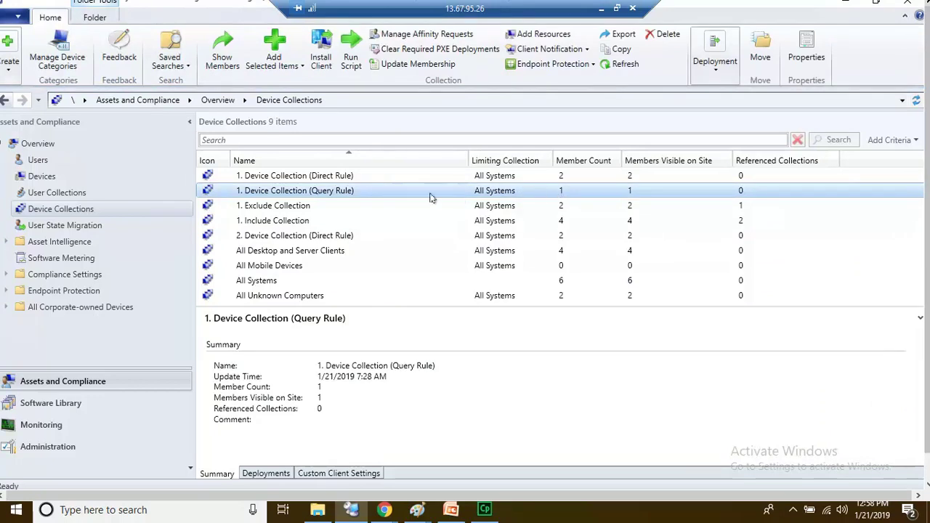
{"action": "right_click", "coordinate": [98, 209]}
Create device collection '2. Device Collection (Query Rule)' limited to All Systems, reaching membership rules.
{"action": "left_click", "coordinate": [141, 222]}
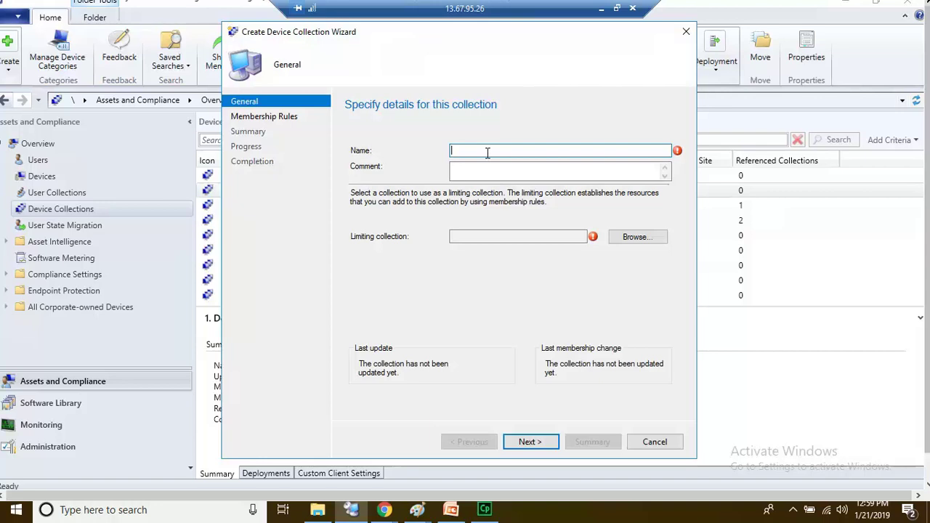
{"action": "type", "text": "2. Device Collection (Query Rule"}
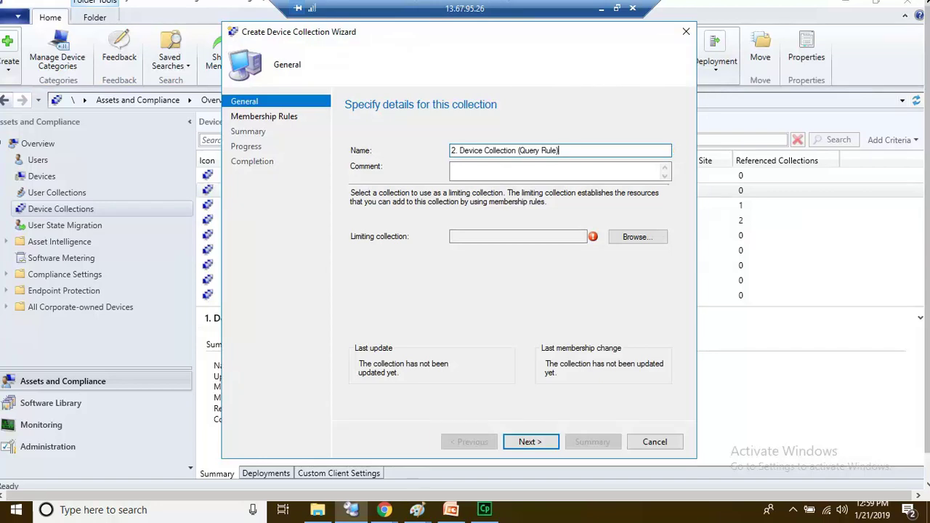
{"action": "left_click", "coordinate": [624, 237]}
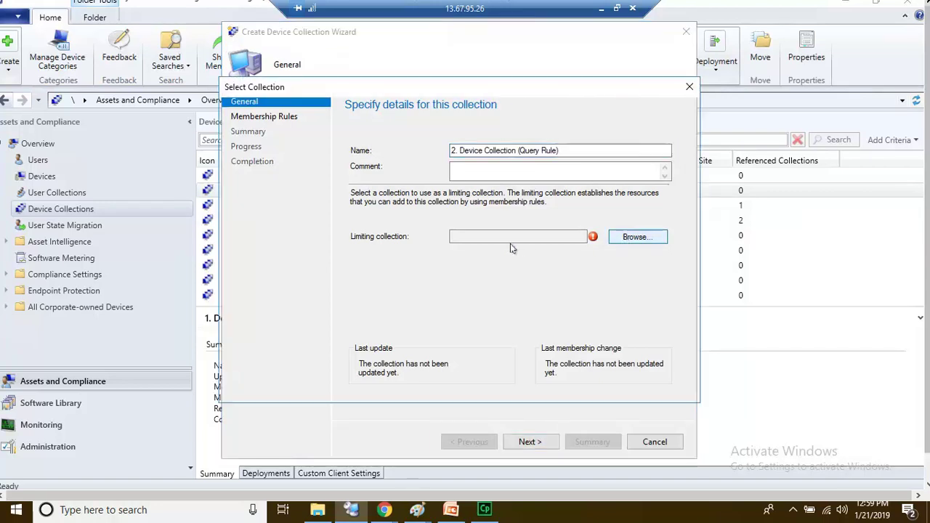
{"action": "left_click", "coordinate": [448, 231]}
{"action": "left_click", "coordinate": [609, 385]}
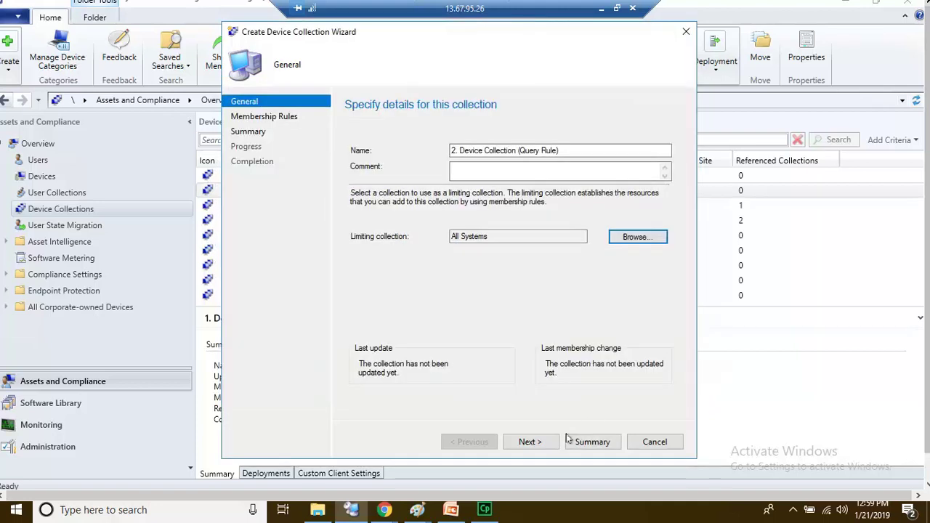
{"action": "left_click", "coordinate": [530, 442]}
Enable incremental updates, add a query rule named 'Query', and add a new criterion.
{"action": "left_click", "coordinate": [353, 310]}
{"action": "left_click", "coordinate": [517, 294]}
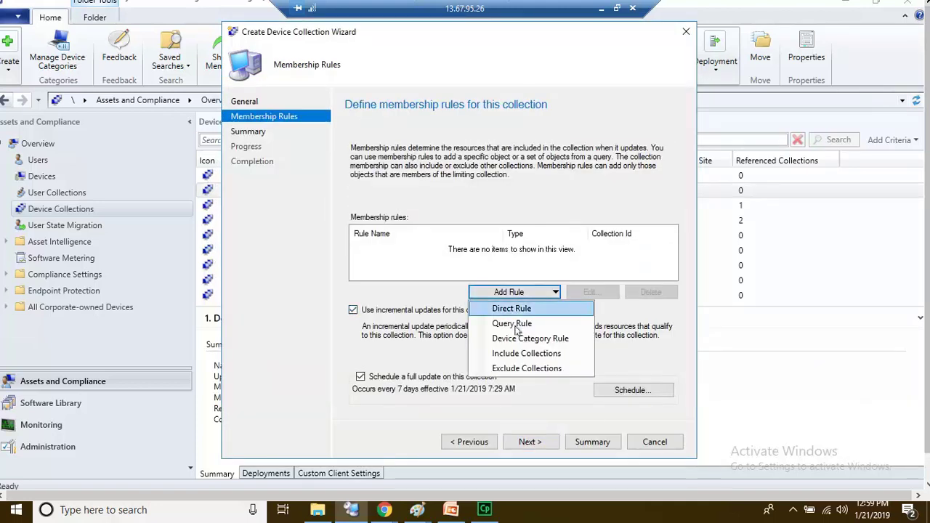
{"action": "left_click", "coordinate": [521, 324]}
{"action": "type", "text": "Query"}
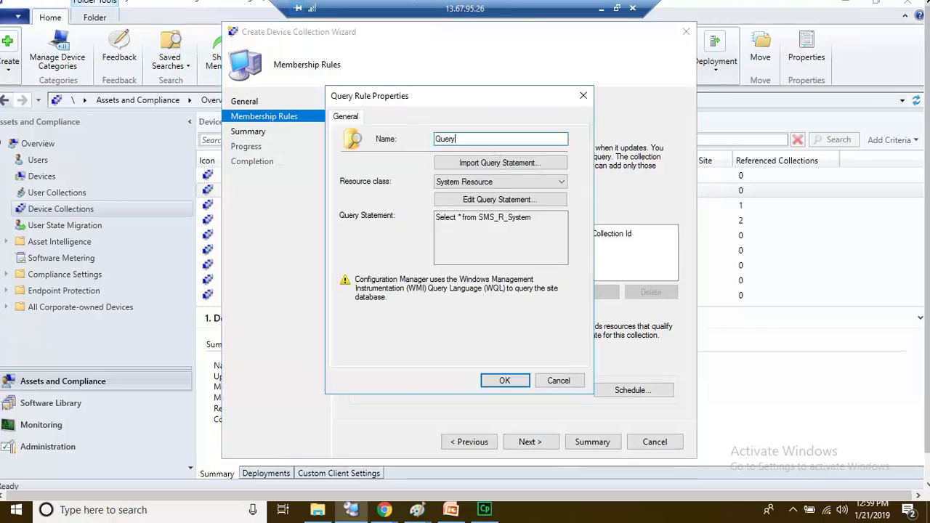
{"action": "left_click", "coordinate": [502, 200]}
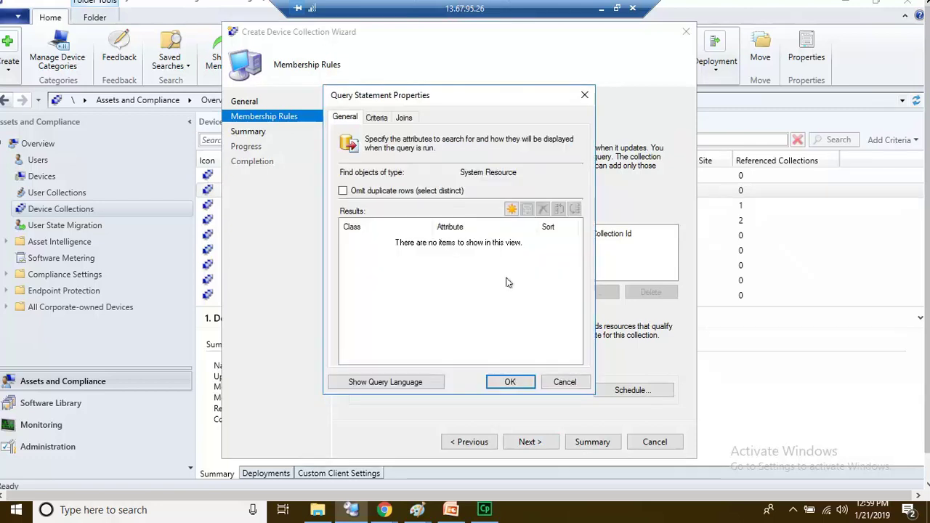
{"action": "left_click", "coordinate": [378, 117]}
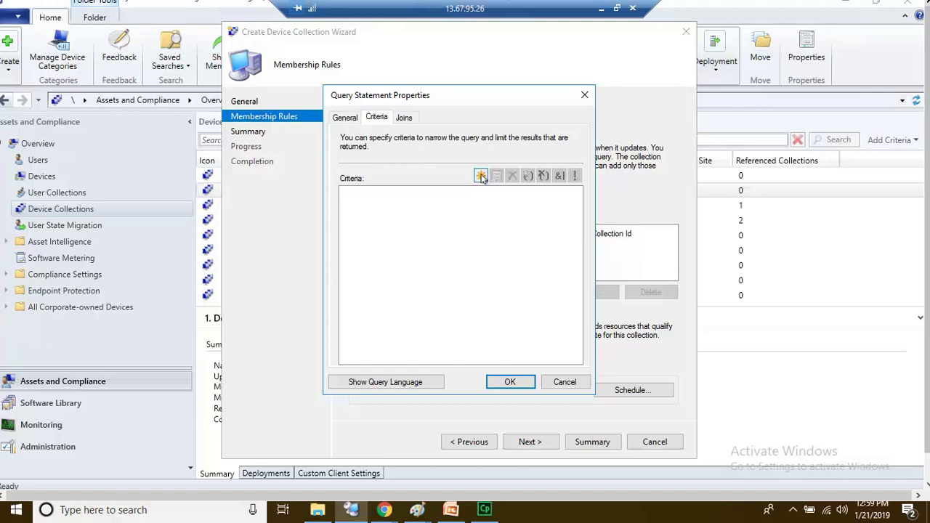
{"action": "left_click", "coordinate": [481, 177]}
Choose Installed Software – Product Name as the criterion attribute.
{"action": "left_click", "coordinate": [534, 217]}
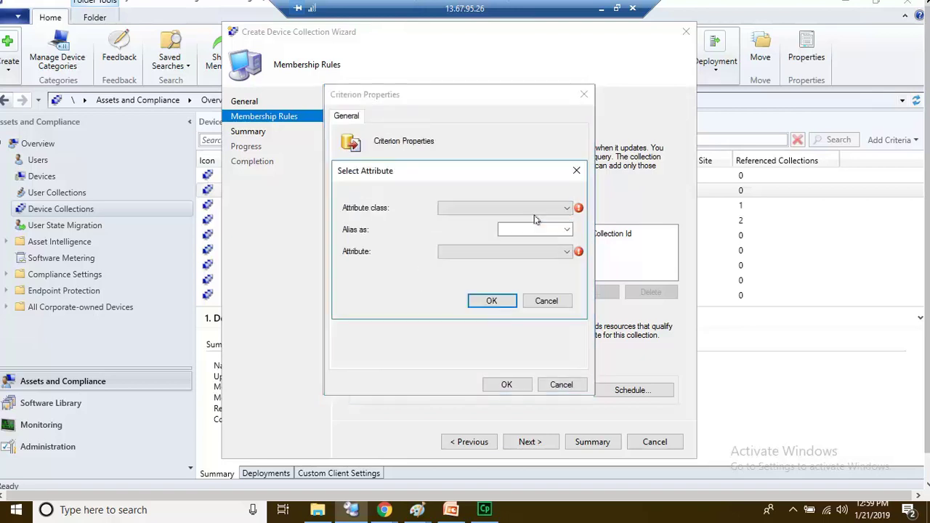
{"action": "left_click", "coordinate": [521, 209]}
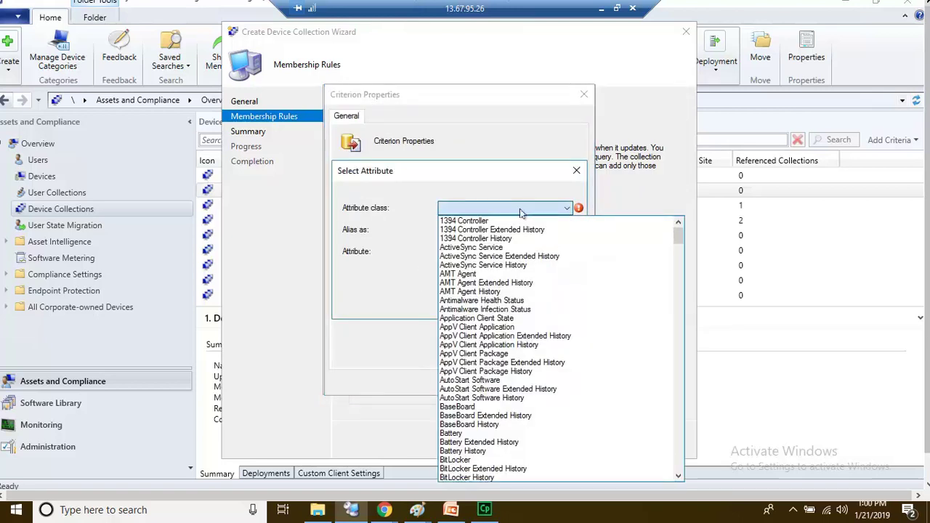
{"action": "type", "text": "in"}
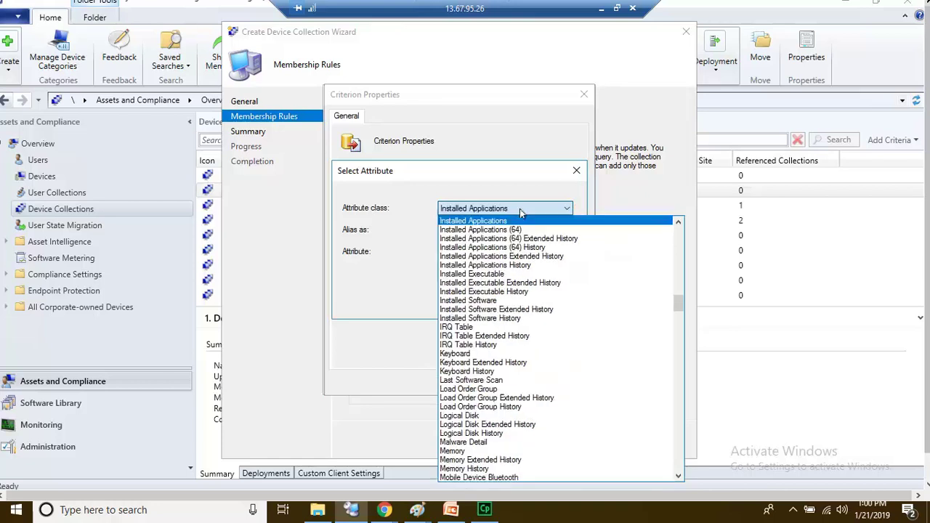
{"action": "type", "text": "stalled s"}
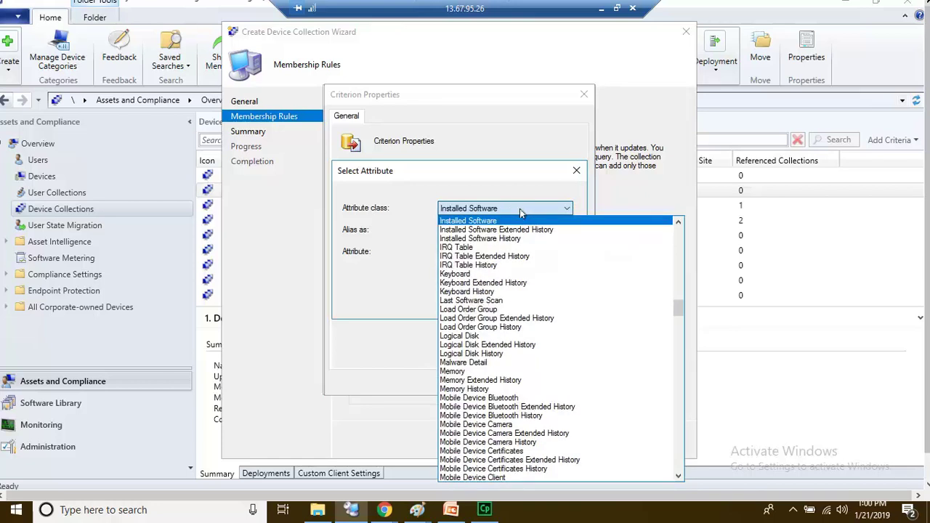
{"action": "left_click", "coordinate": [520, 212]}
{"action": "left_click", "coordinate": [526, 252]}
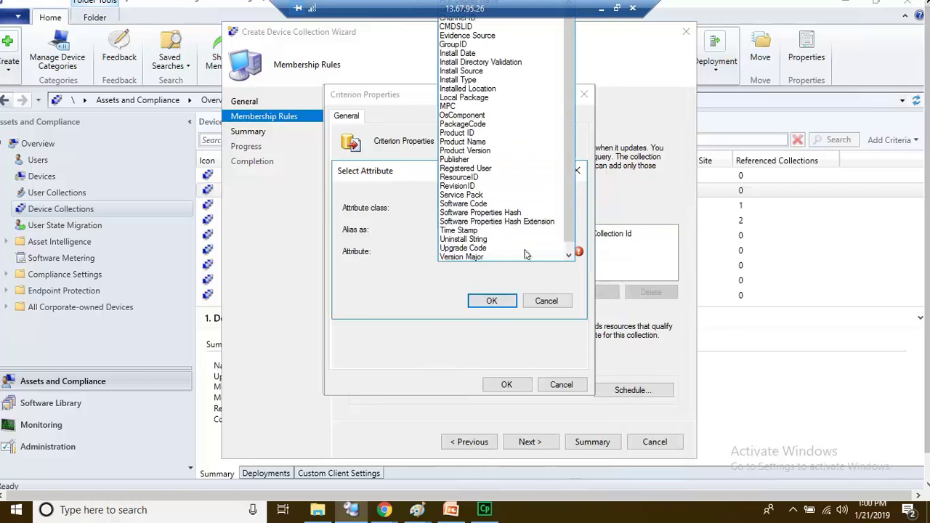
{"action": "type", "text": "pr"}
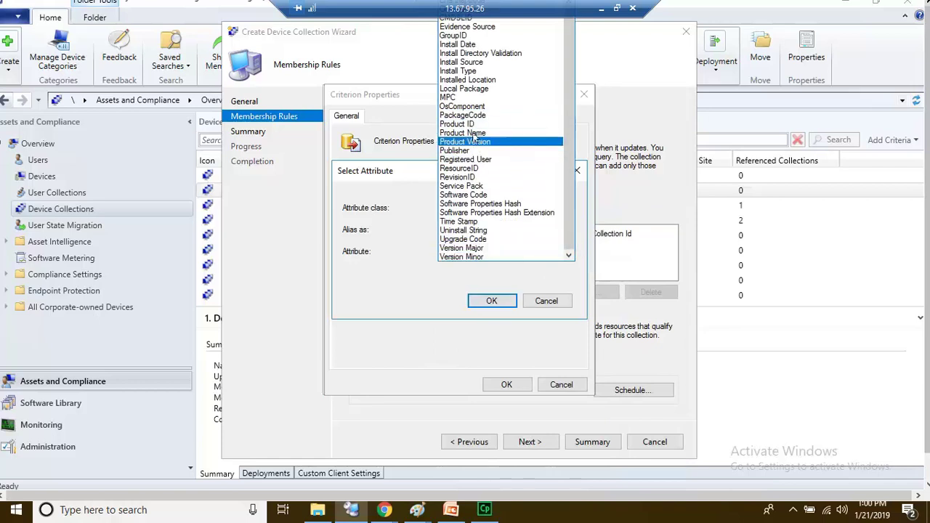
{"action": "left_click", "coordinate": [473, 133]}
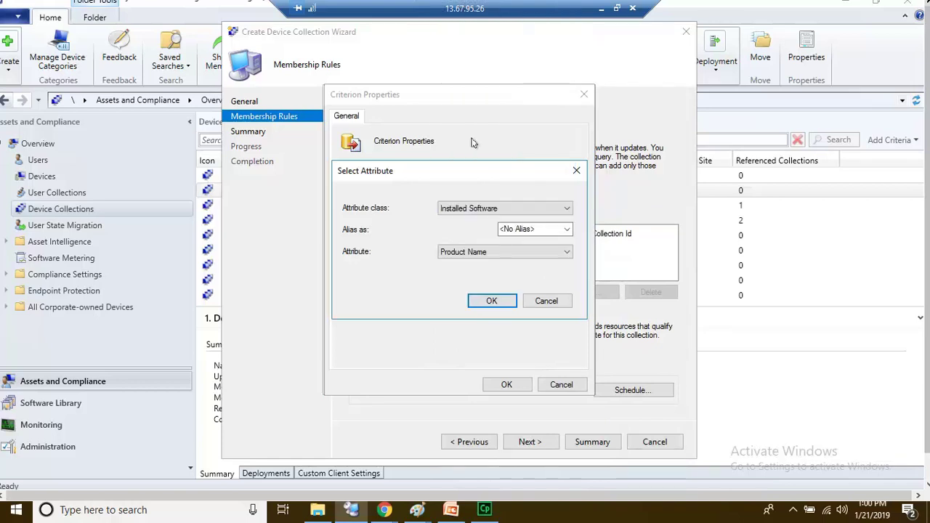
{"action": "left_click", "coordinate": [491, 300]}
Set the criterion value to 'Kits Configuration Installer' and save the criterion.
{"action": "left_click", "coordinate": [536, 287]}
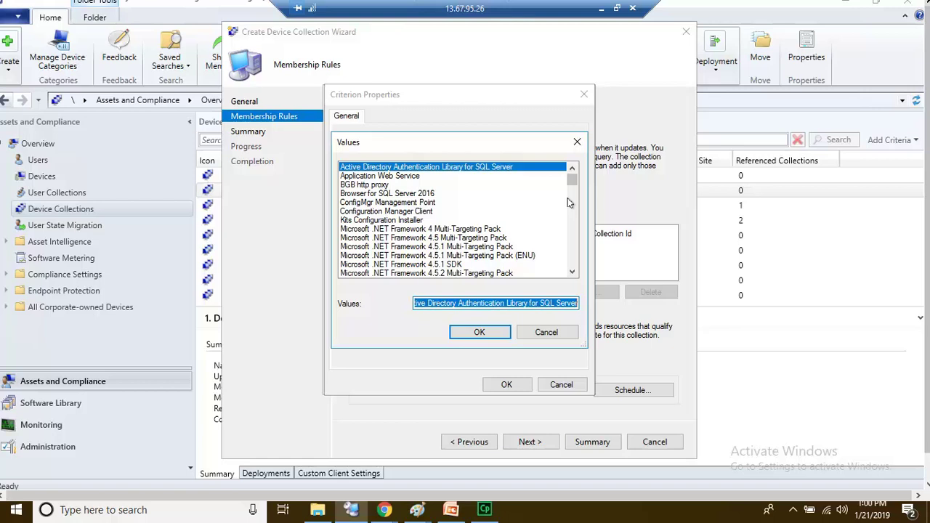
{"action": "left_click", "coordinate": [367, 185]}
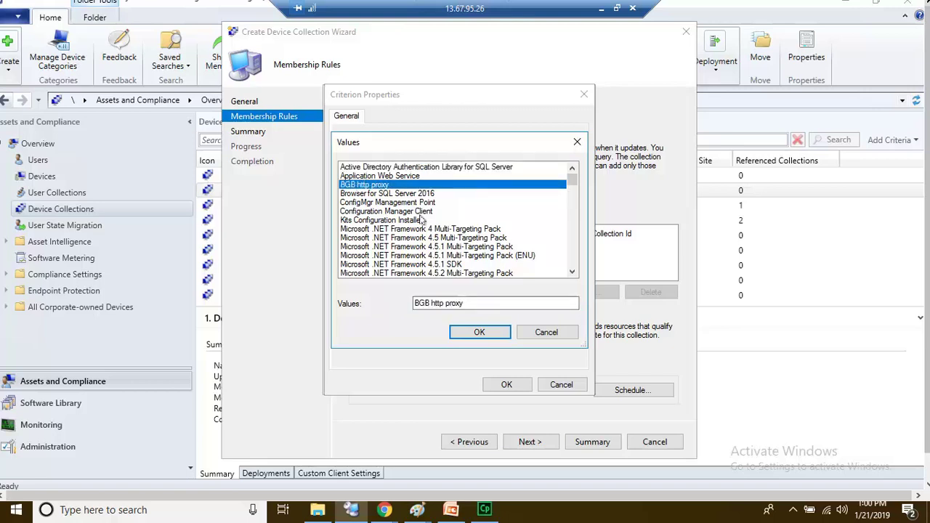
{"action": "left_click", "coordinate": [353, 220]}
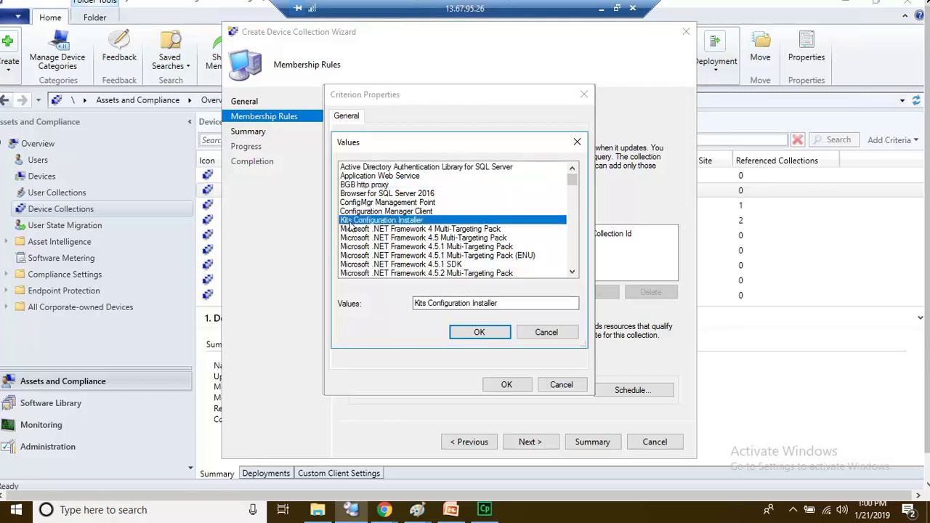
{"action": "left_click", "coordinate": [483, 335]}
{"action": "left_click", "coordinate": [508, 383]}
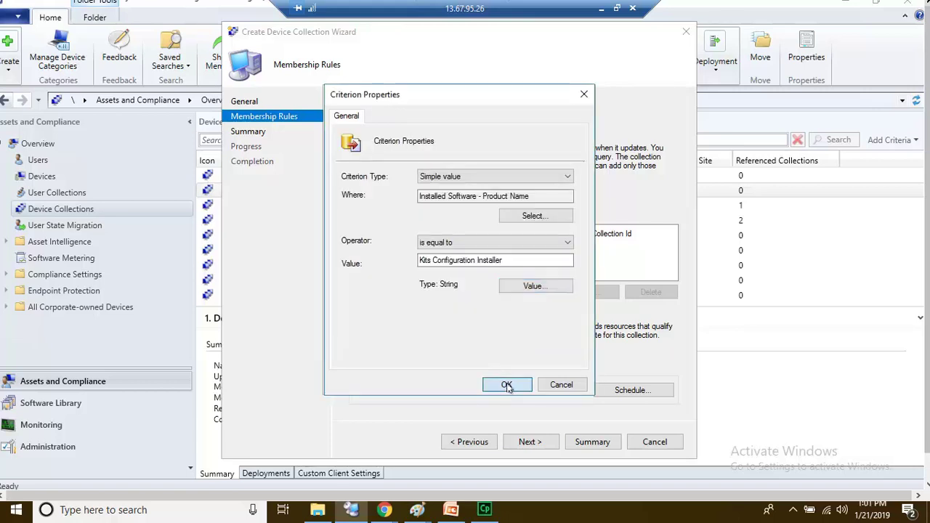
Save the query statement and rule, then finish and close the wizard for collection 2.
{"action": "left_click", "coordinate": [513, 385]}
{"action": "left_click", "coordinate": [505, 380]}
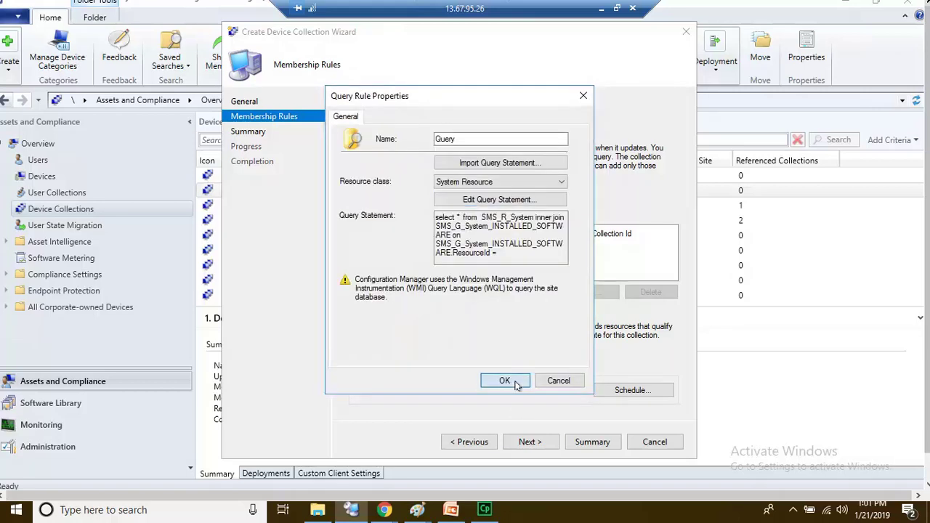
{"action": "left_click", "coordinate": [530, 443]}
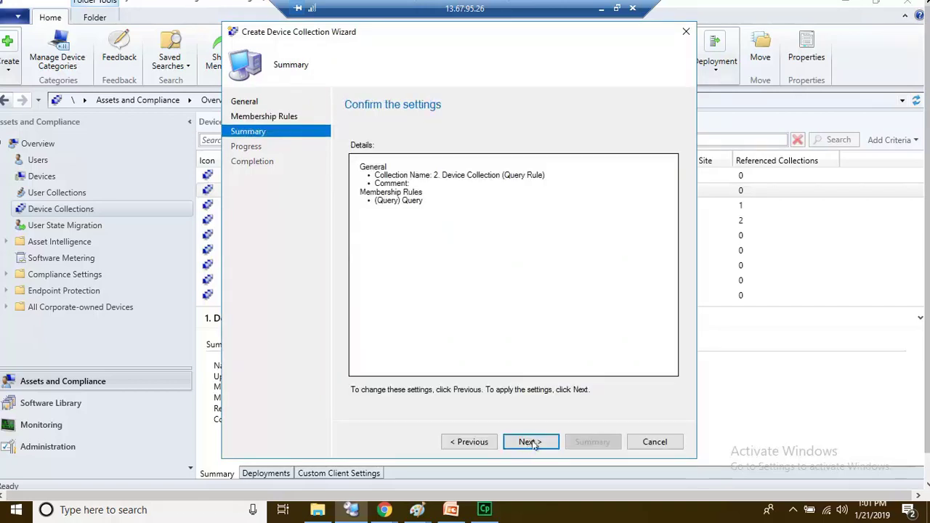
{"action": "left_click", "coordinate": [531, 441]}
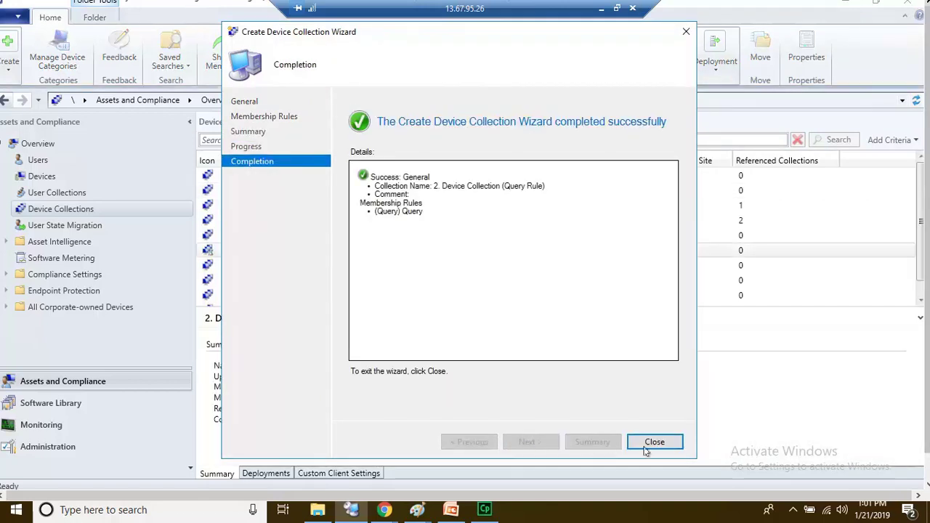
{"action": "left_click", "coordinate": [655, 441]}
Refresh '2. Device Collection (Query Rule)' to show its one member.
{"action": "left_click", "coordinate": [327, 250]}
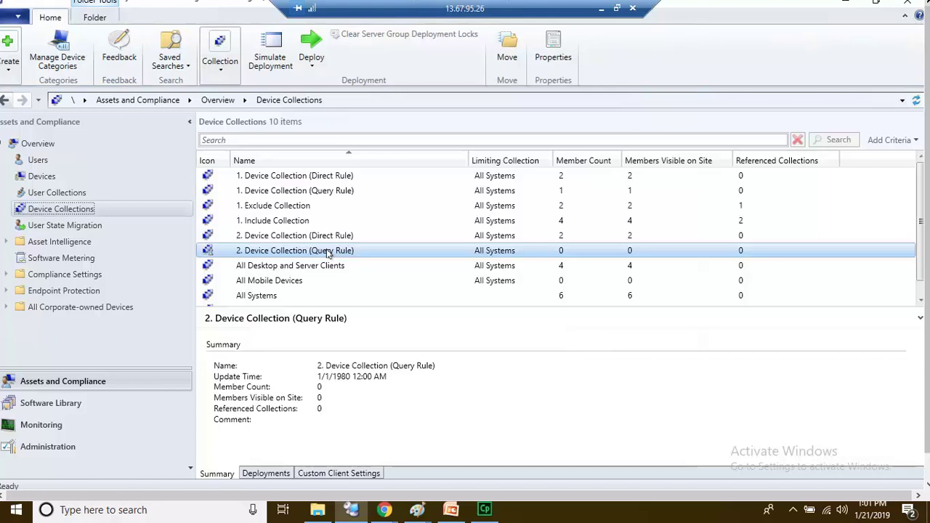
{"action": "right_click", "coordinate": [328, 251]}
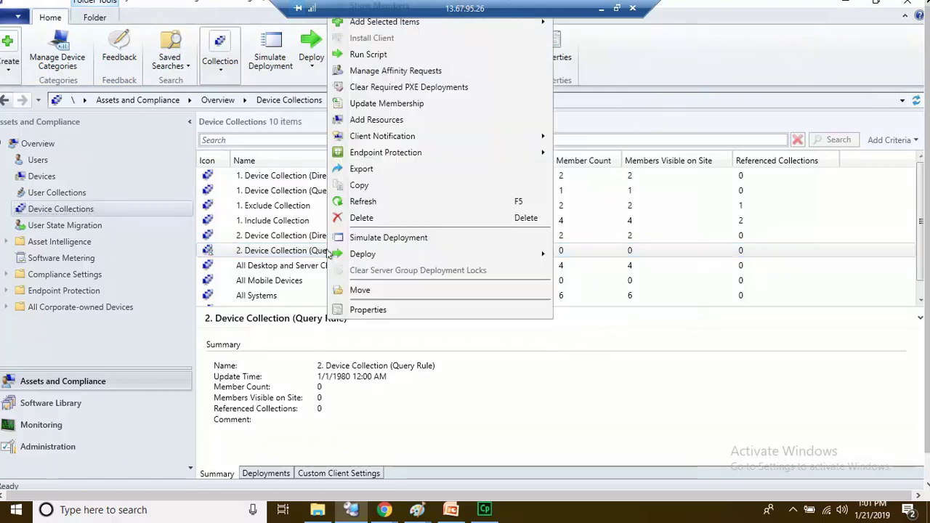
{"action": "left_click", "coordinate": [364, 204]}
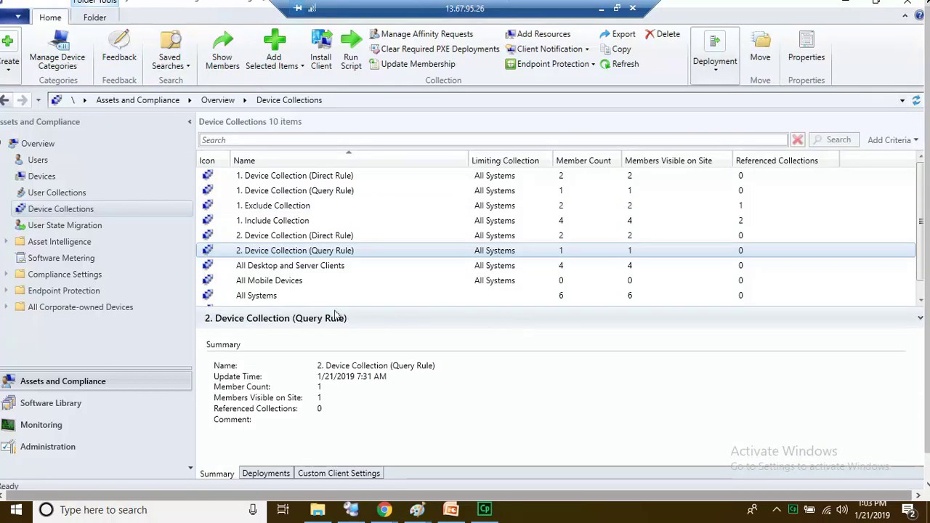
Create device collection '3. Device Collection (Query Rule)' limited to All Systems, reaching membership rules.
{"action": "right_click", "coordinate": [98, 212]}
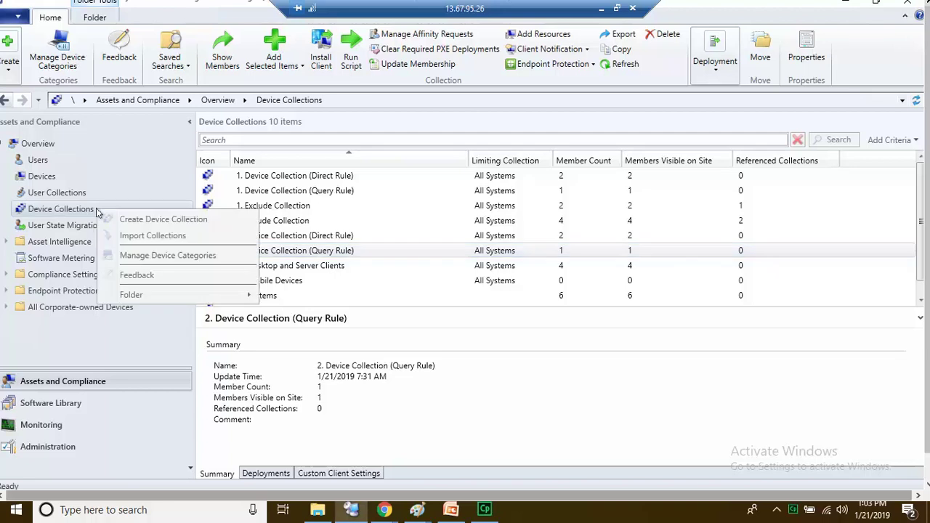
{"action": "left_click", "coordinate": [158, 222]}
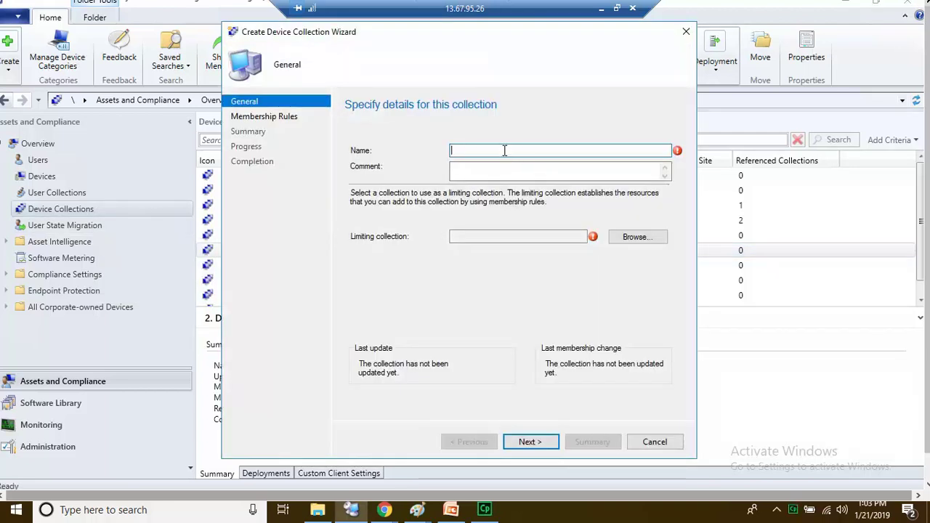
{"action": "type", "text": "3. Device Collection (Query Rule)"}
{"action": "left_click", "coordinate": [637, 237]}
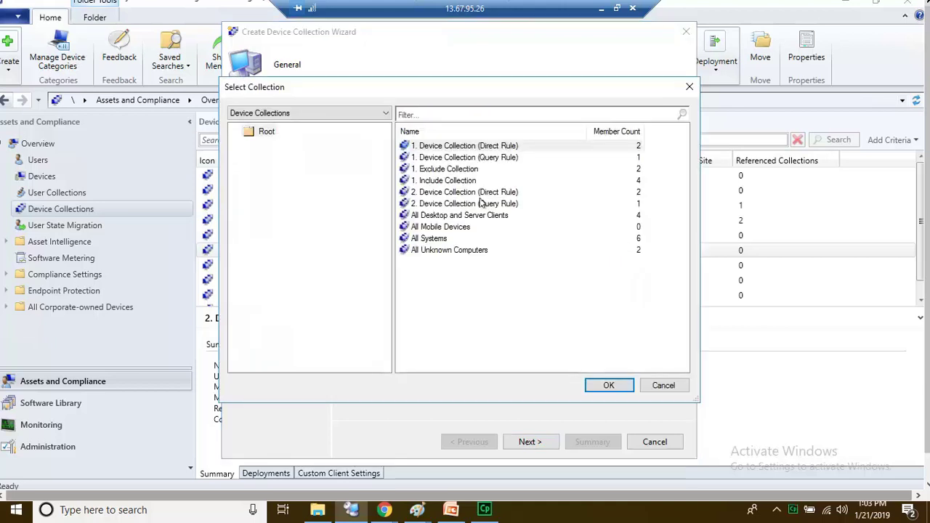
{"action": "left_click", "coordinate": [434, 240]}
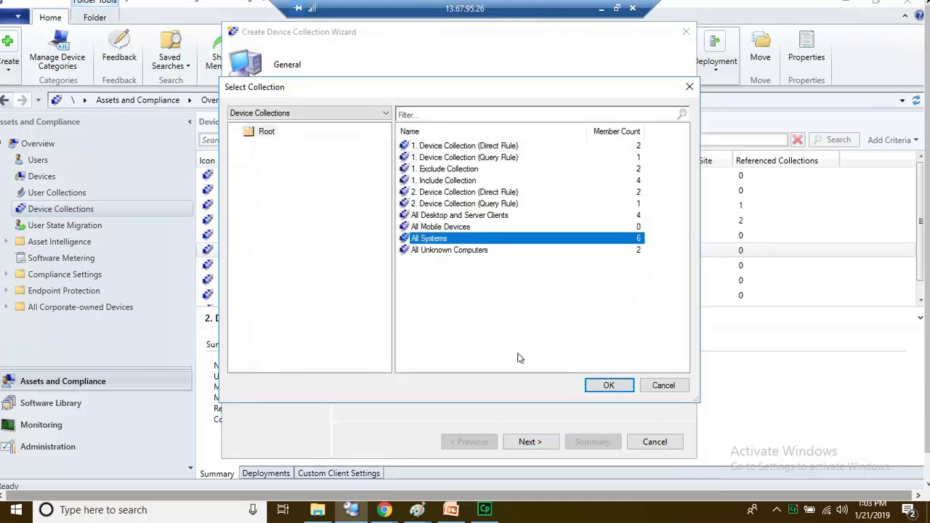
{"action": "left_click", "coordinate": [613, 388]}
{"action": "left_click", "coordinate": [537, 442]}
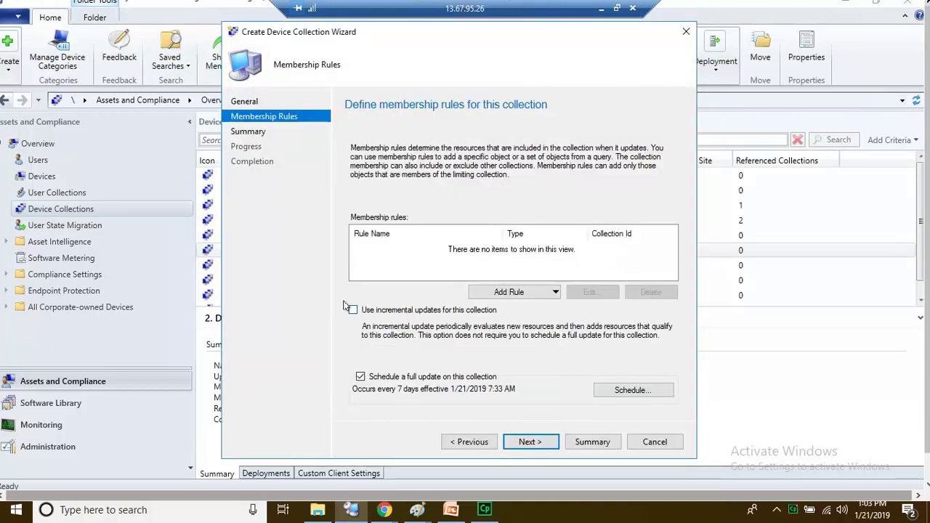
Enable incremental updates, add a query rule named 'Query', and open its query criteria.
{"action": "left_click", "coordinate": [353, 310]}
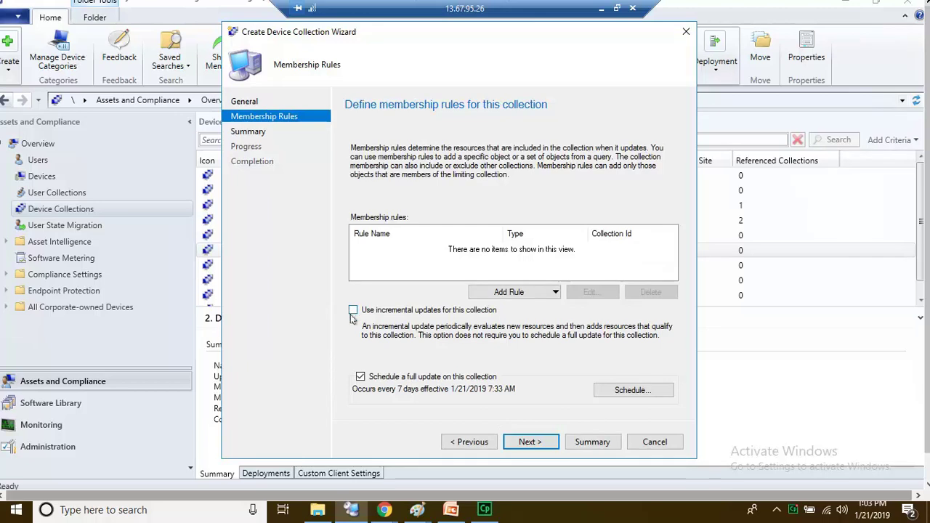
{"action": "left_click", "coordinate": [522, 292]}
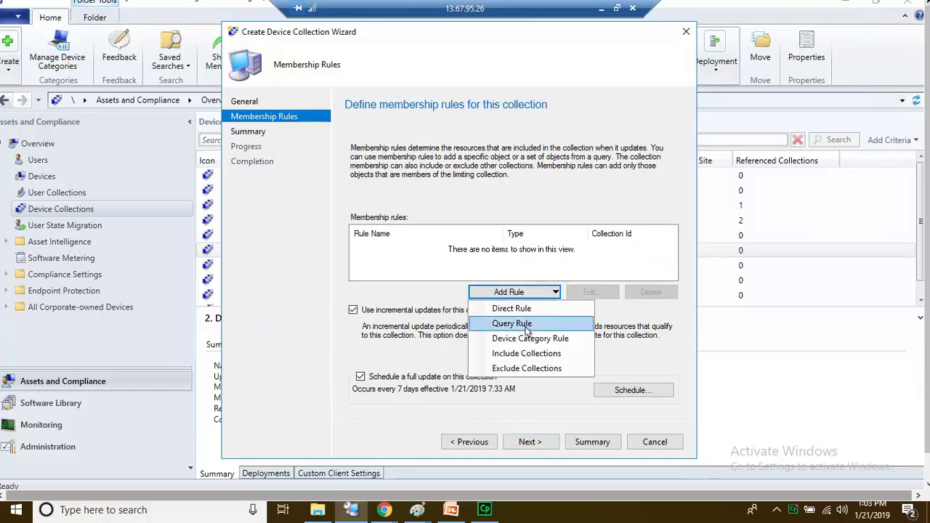
{"action": "left_click", "coordinate": [512, 323]}
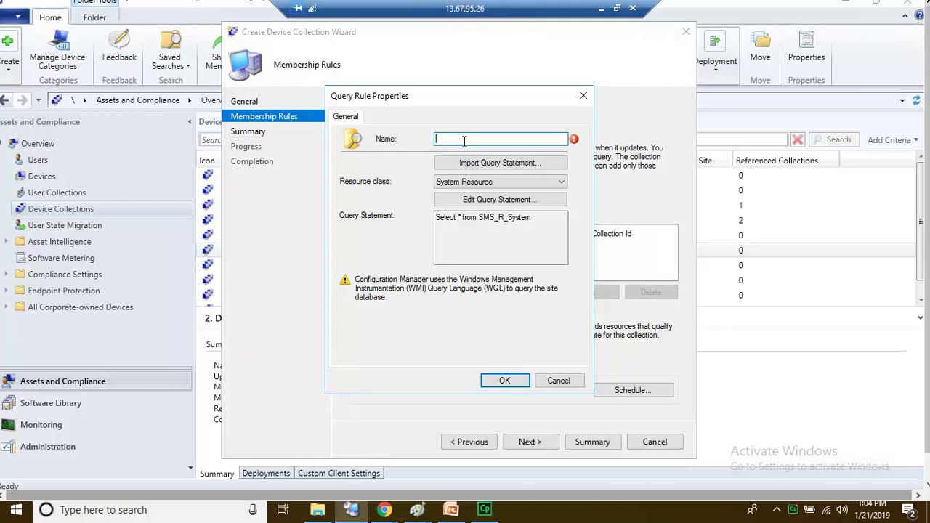
{"action": "type", "text": "Query"}
{"action": "left_click", "coordinate": [487, 197]}
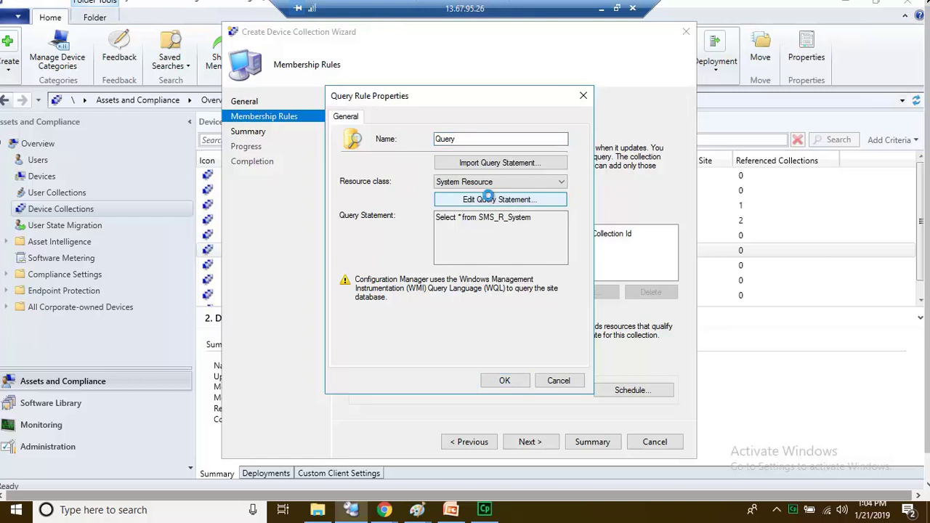
{"action": "left_click", "coordinate": [375, 118]}
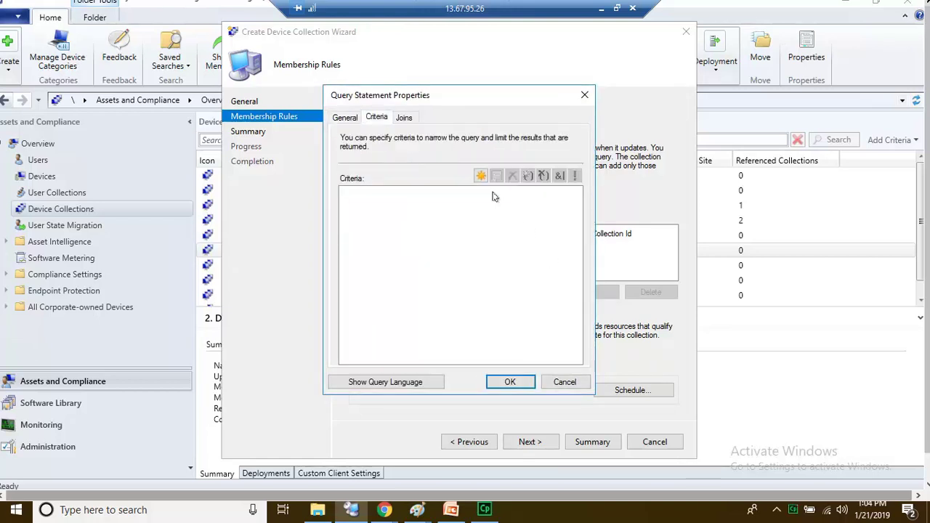
Add a new criterion using the Services – Name attribute.
{"action": "left_click", "coordinate": [480, 180]}
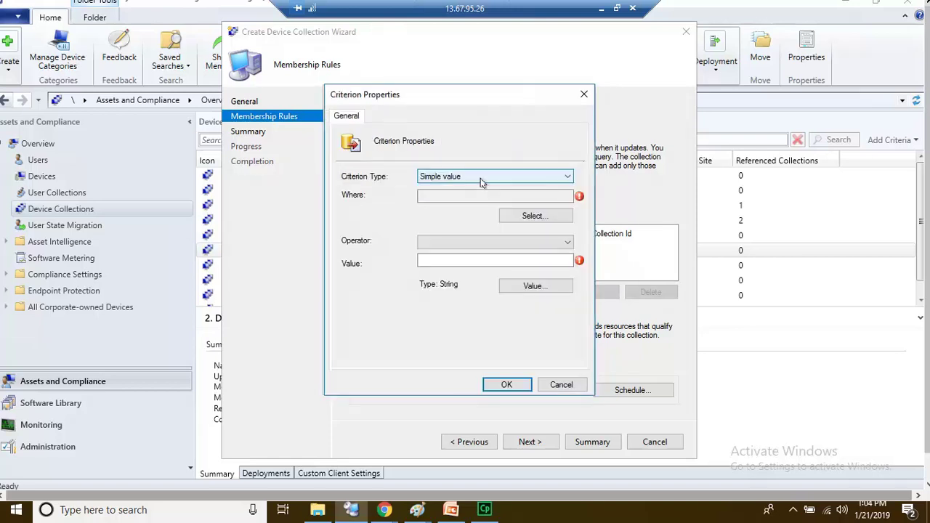
{"action": "left_click", "coordinate": [523, 217]}
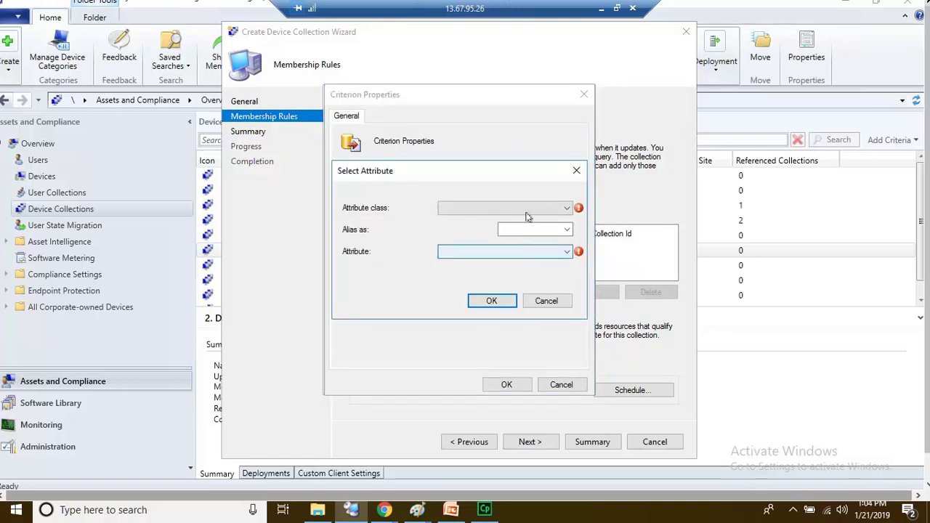
{"action": "left_click", "coordinate": [529, 209]}
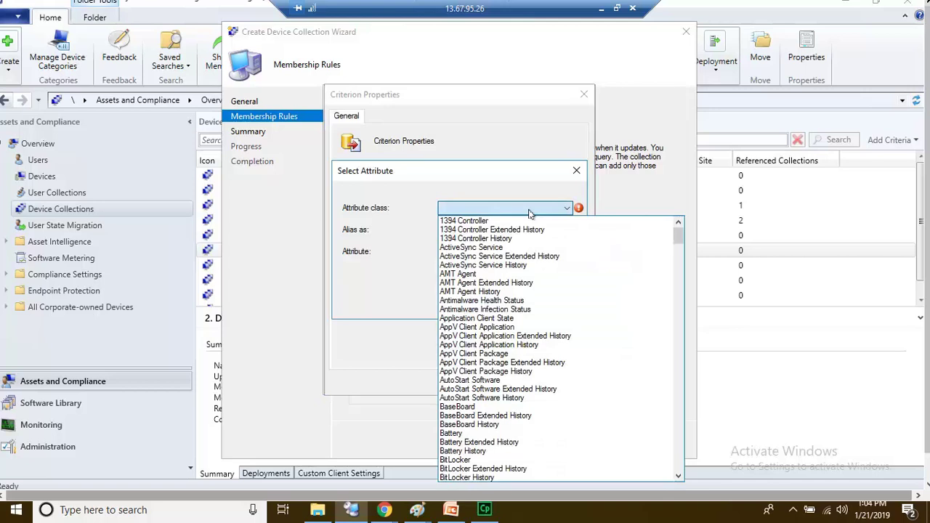
{"action": "type", "text": "serv"}
{"action": "key", "text": "Return"}
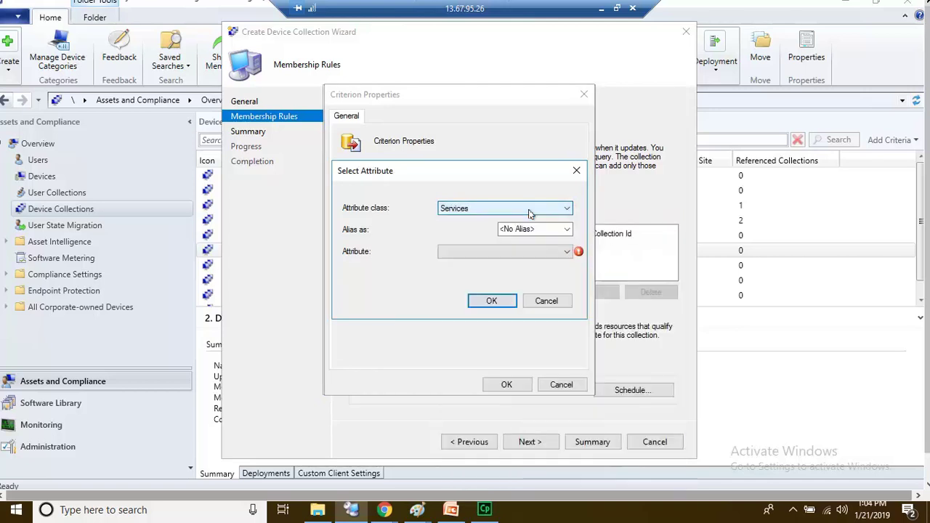
{"action": "left_click", "coordinate": [498, 251]}
{"action": "type", "text": "n"}
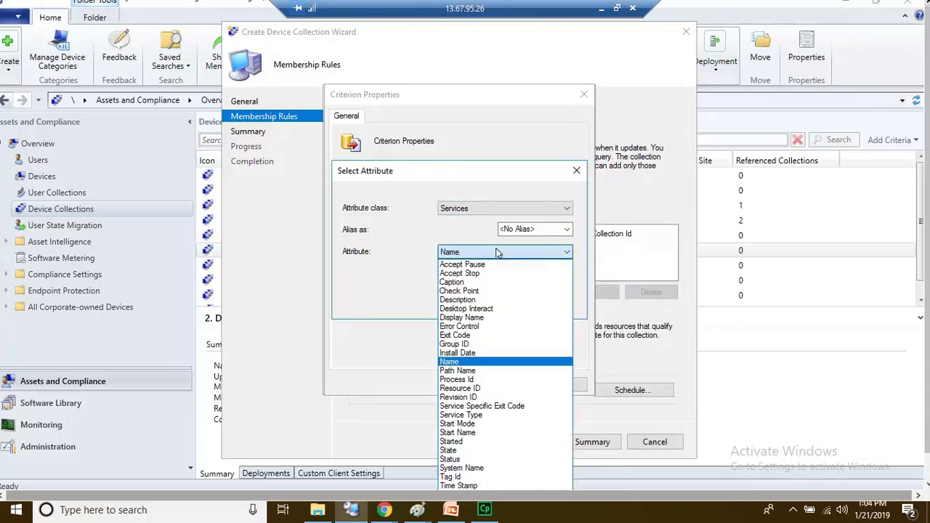
{"action": "key", "text": "Return"}
{"action": "left_click", "coordinate": [488, 299]}
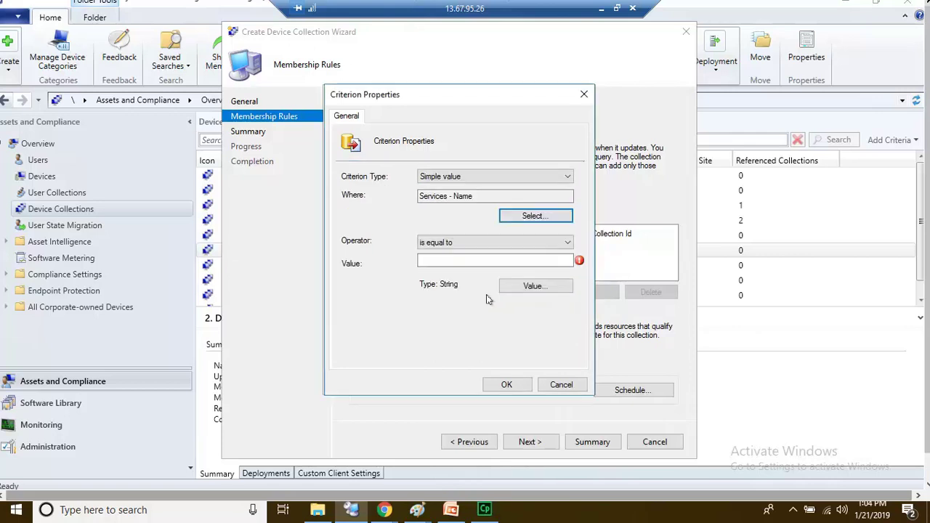
Set the criterion value to 'MSSQLSERVER' and save the criterion.
{"action": "left_click", "coordinate": [536, 287]}
{"action": "left_click", "coordinate": [436, 224]}
{"action": "key", "text": "m"}
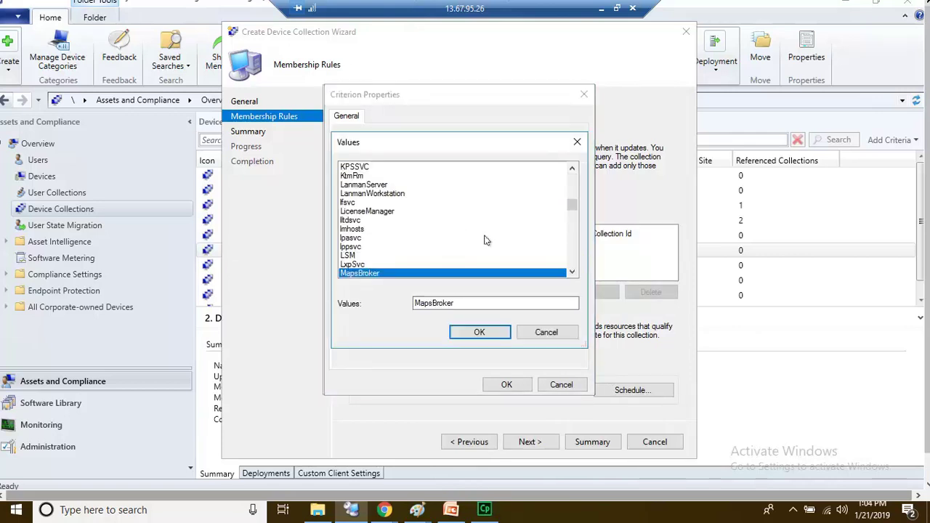
{"action": "left_click", "coordinate": [571, 272]}
{"action": "left_click", "coordinate": [572, 273]}
{"action": "scroll", "coordinate": [572, 272], "scroll_direction": "down", "scroll_amount": 2}
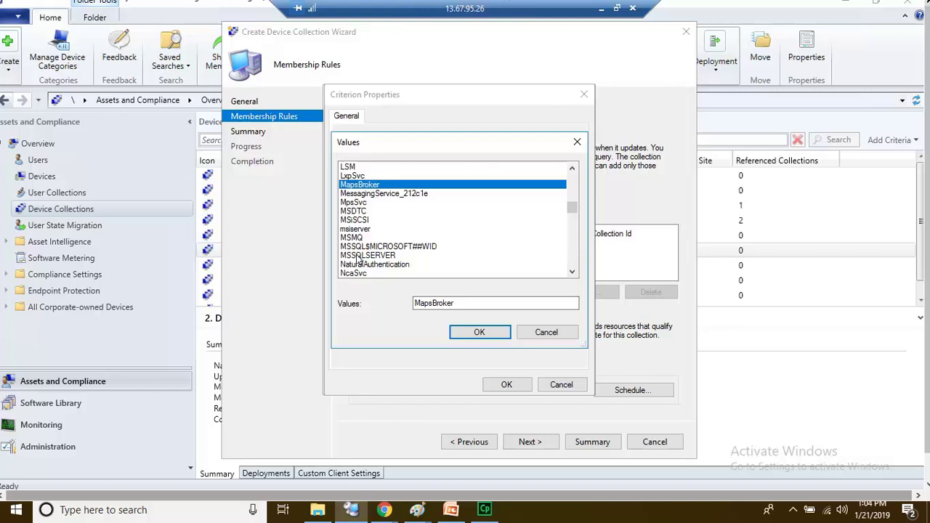
{"action": "left_click", "coordinate": [358, 256]}
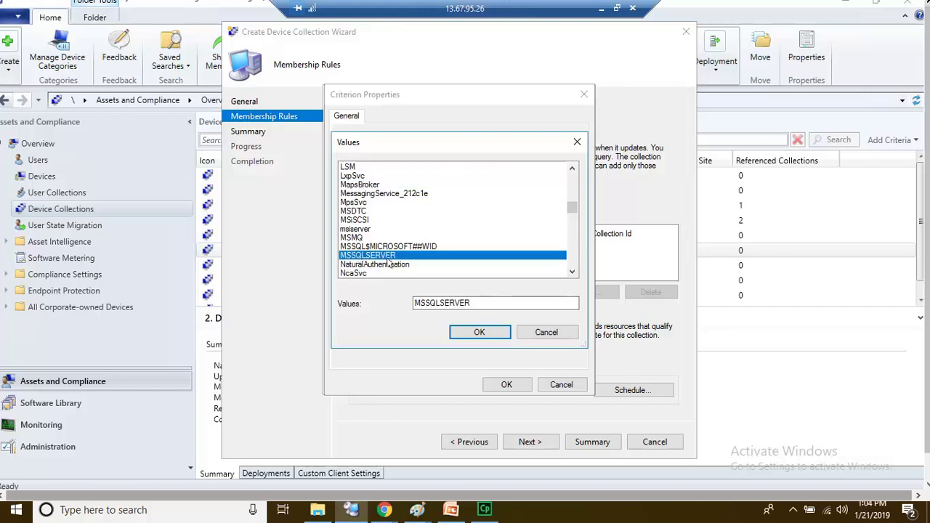
{"action": "left_click", "coordinate": [479, 335]}
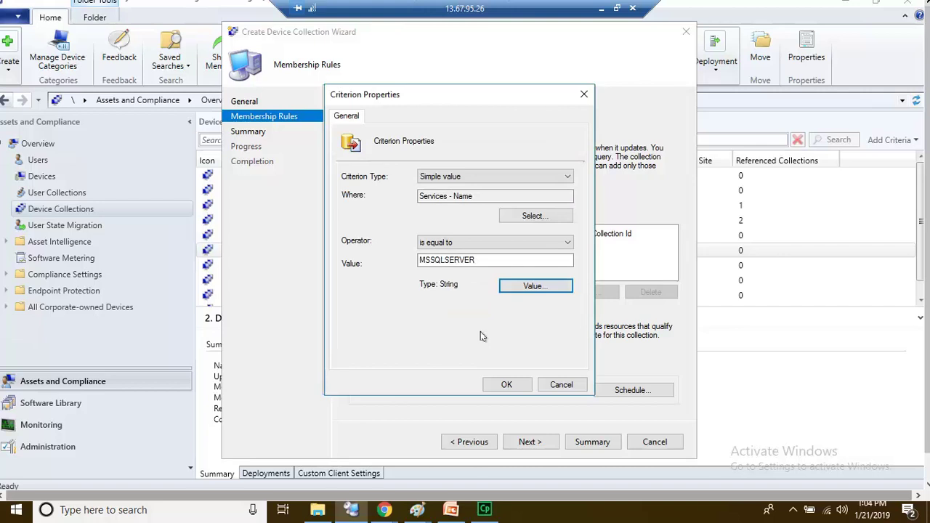
{"action": "left_click", "coordinate": [510, 386]}
Save the query statement and rule, then finish and close the wizard for collection 3.
{"action": "left_click", "coordinate": [516, 382]}
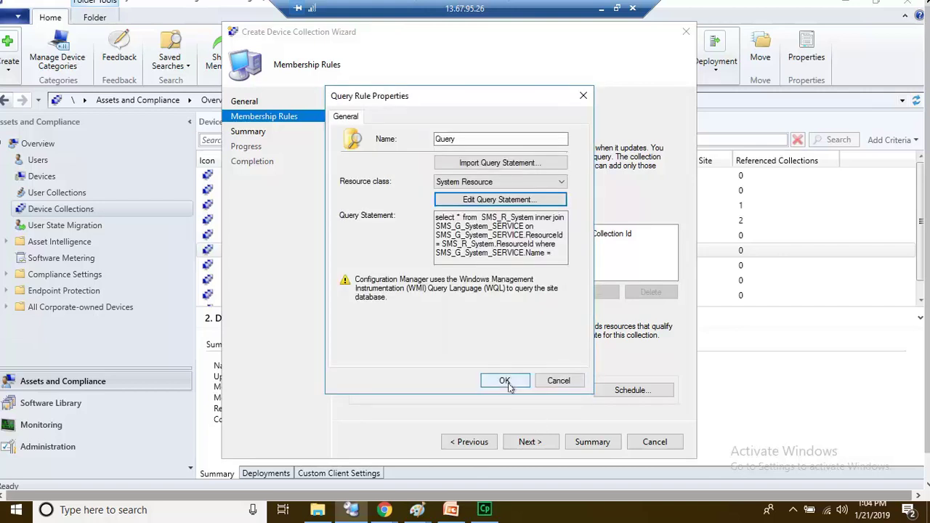
{"action": "left_click", "coordinate": [506, 384]}
{"action": "left_click", "coordinate": [535, 443]}
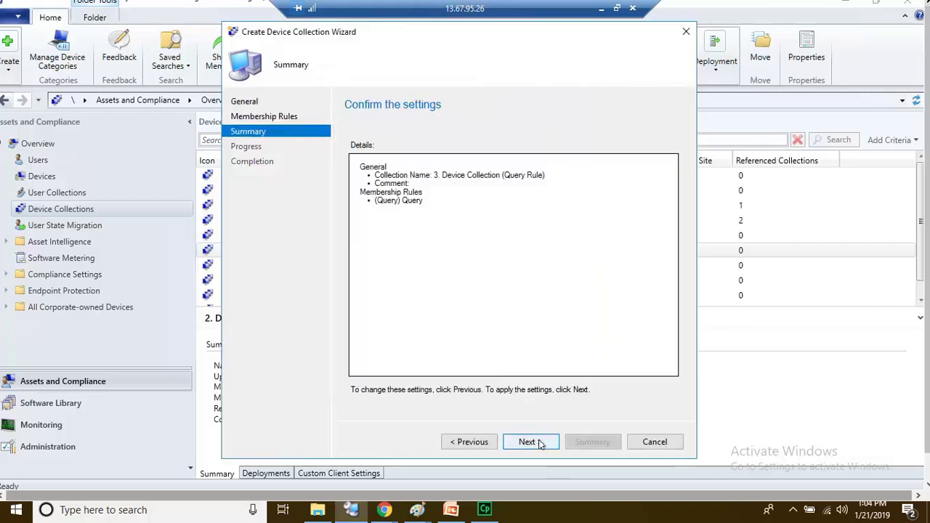
{"action": "left_click", "coordinate": [538, 442]}
{"action": "left_click", "coordinate": [654, 442]}
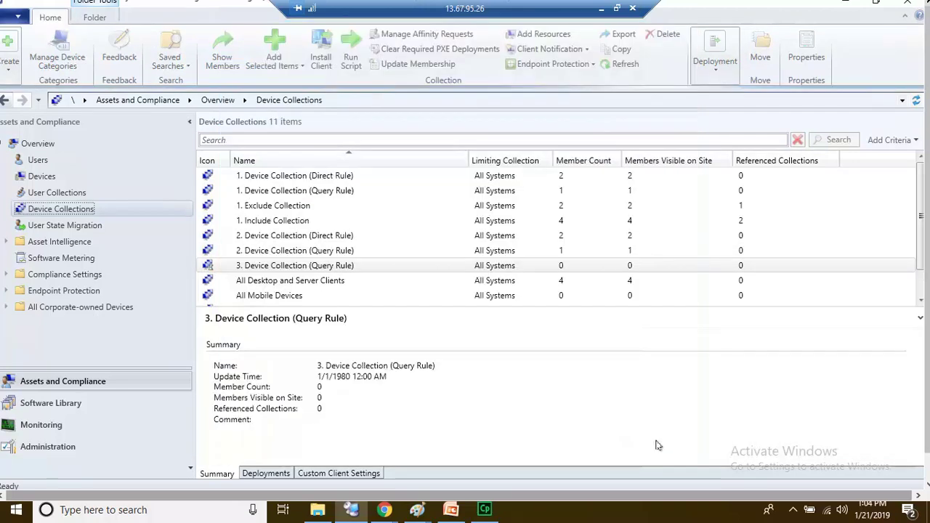
Refresh '3. Device Collection (Query Rule)' and show its members, listing device DATABASE.
{"action": "left_click", "coordinate": [349, 273]}
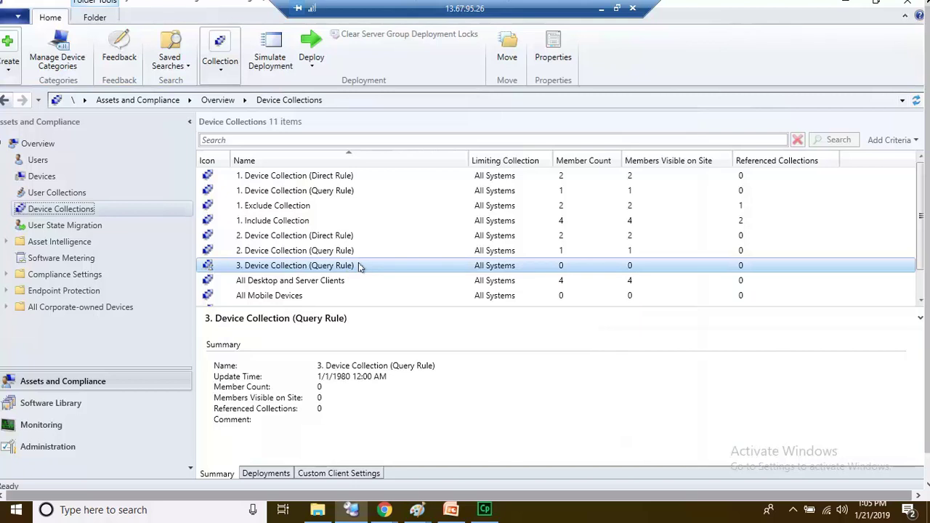
{"action": "right_click", "coordinate": [358, 267]}
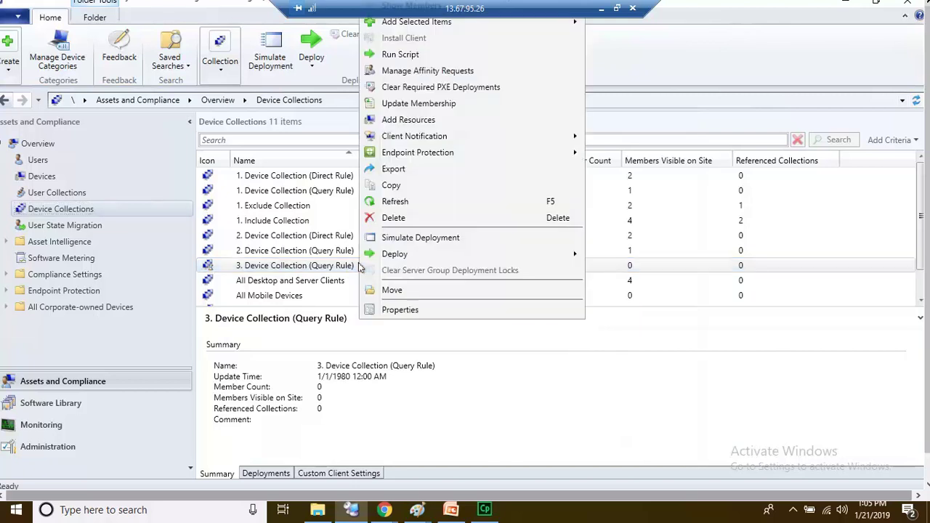
{"action": "left_click", "coordinate": [396, 202]}
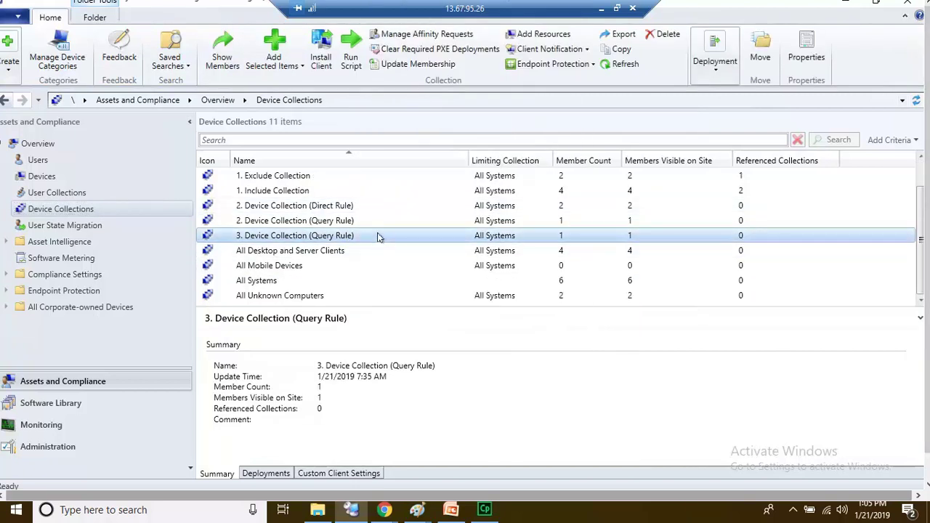
{"action": "right_click", "coordinate": [379, 238]}
{"action": "left_click", "coordinate": [425, 182]}
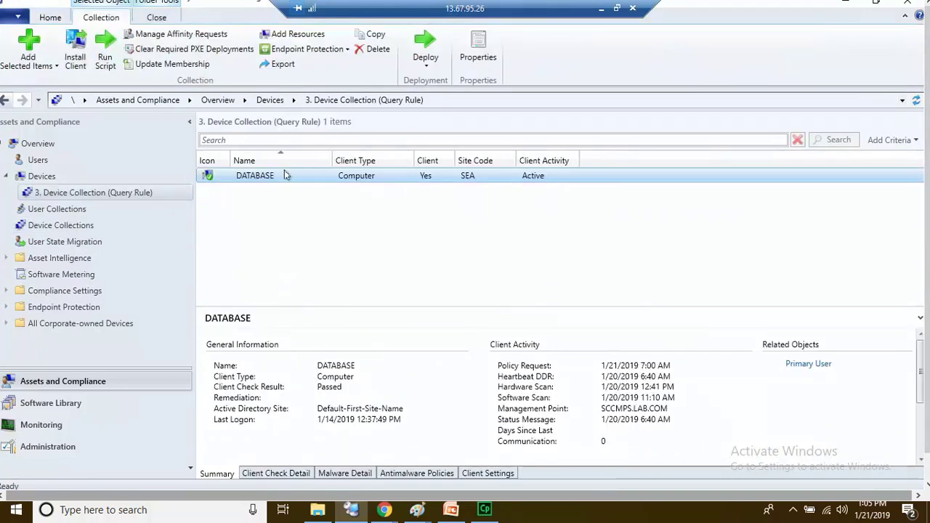